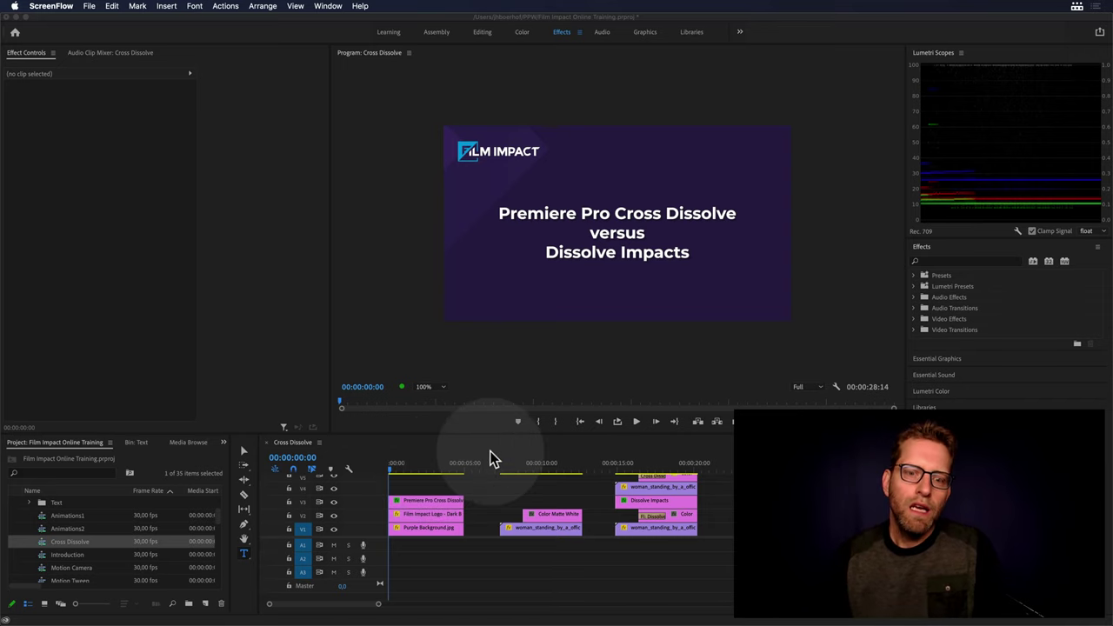
Step: Bring Premiere Pro to the front on the Cross Dissolve sequence at 00:00:08:11
click(514, 471)
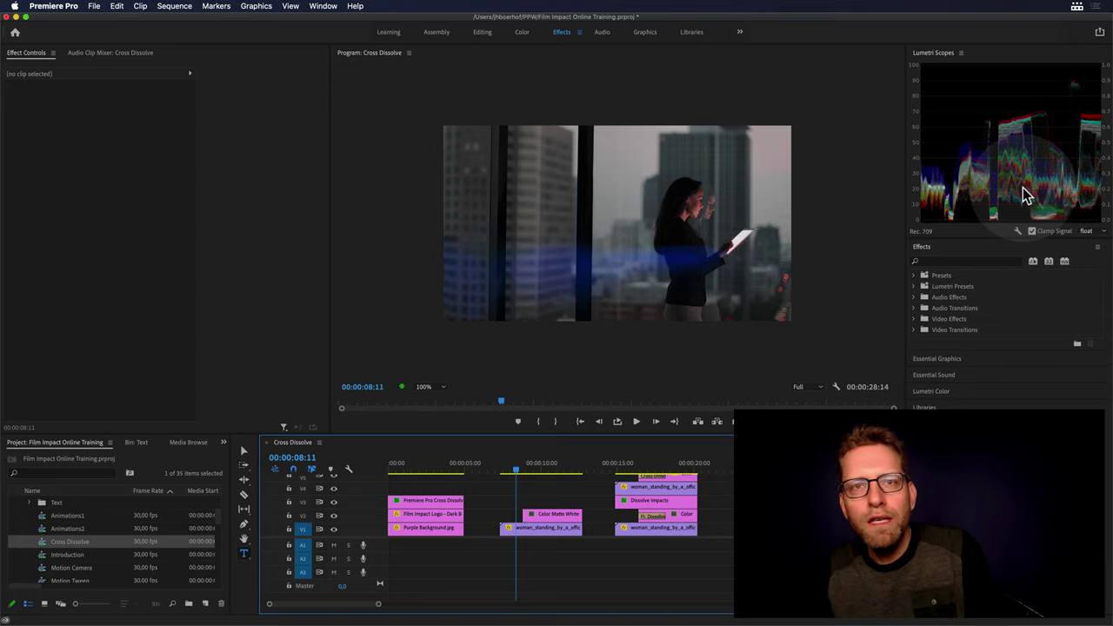
Step: Search 'cross diss' and apply Cross Dissolve to the start of the Color Matte White clip
click(943, 260)
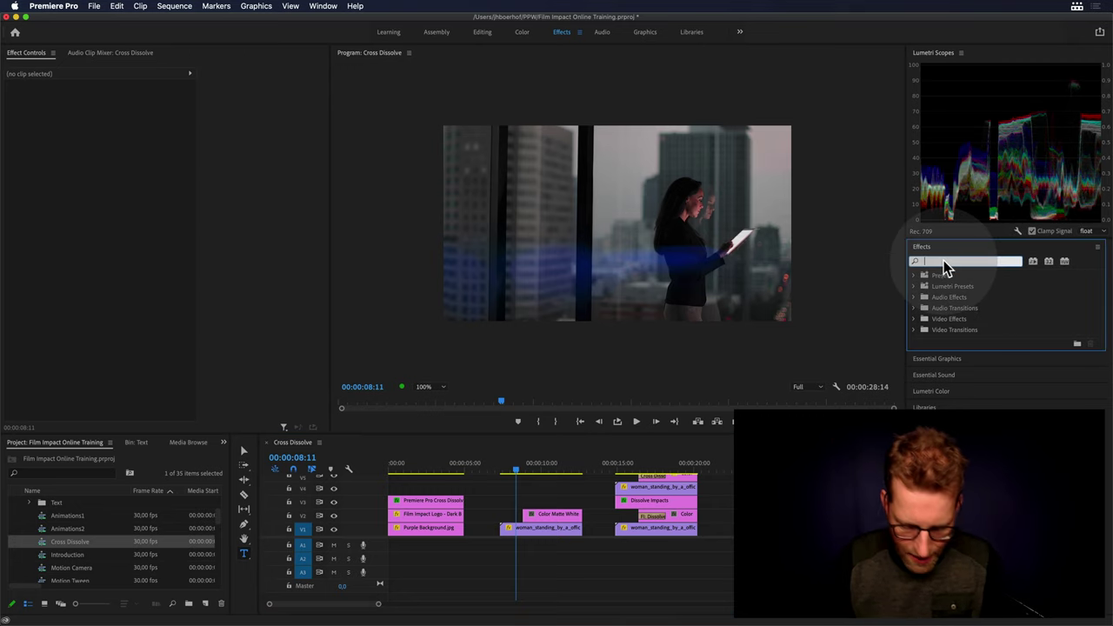
text(cross diss)
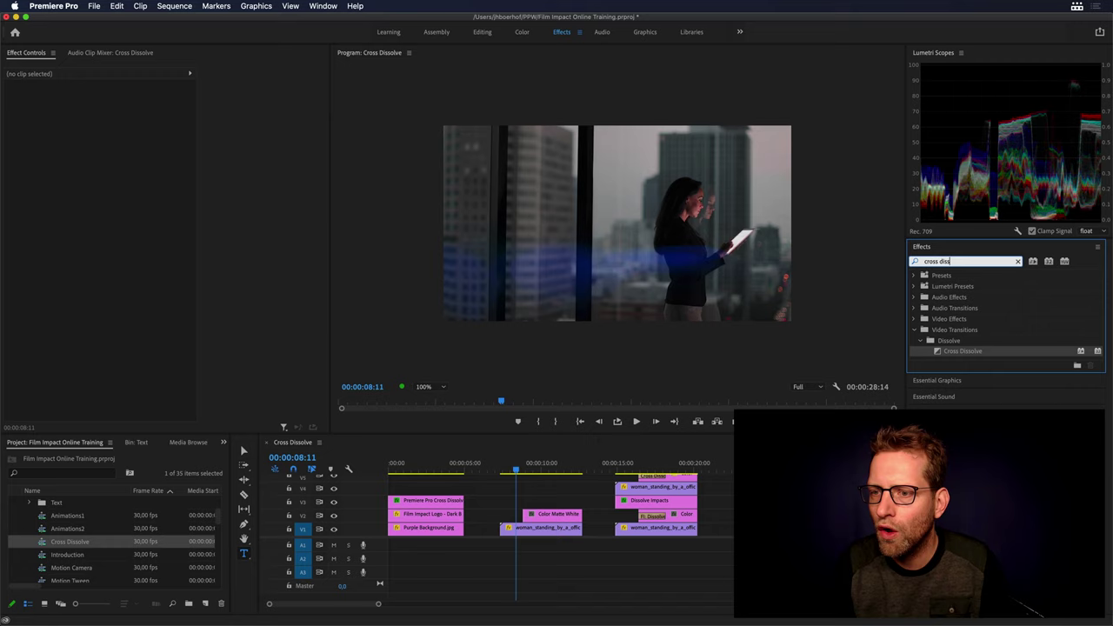
click(941, 349)
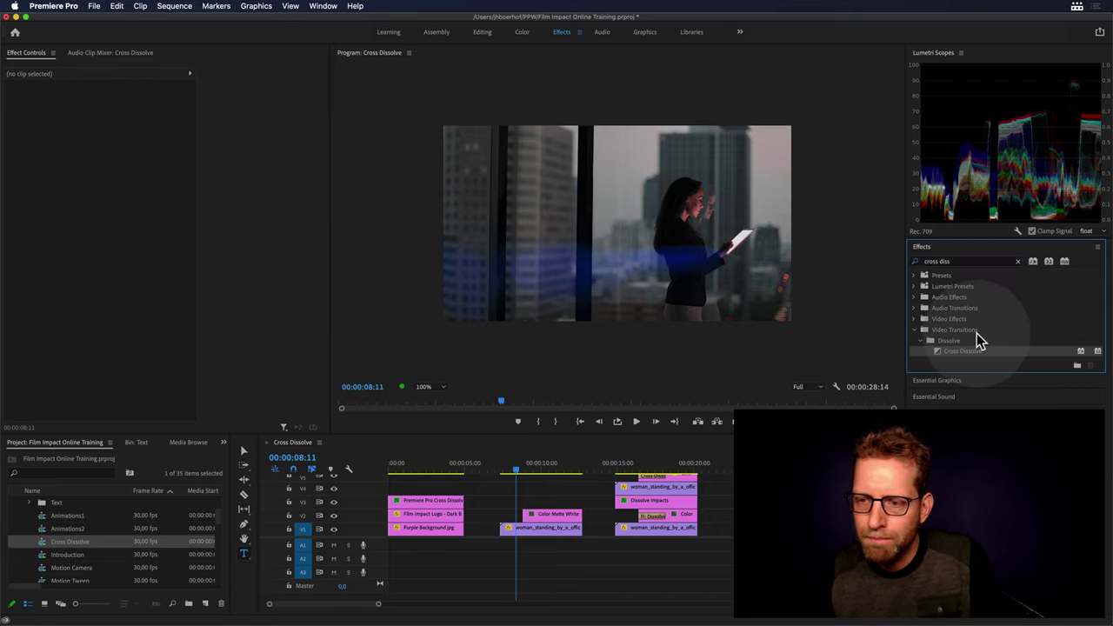
drag(932, 355, 529, 516)
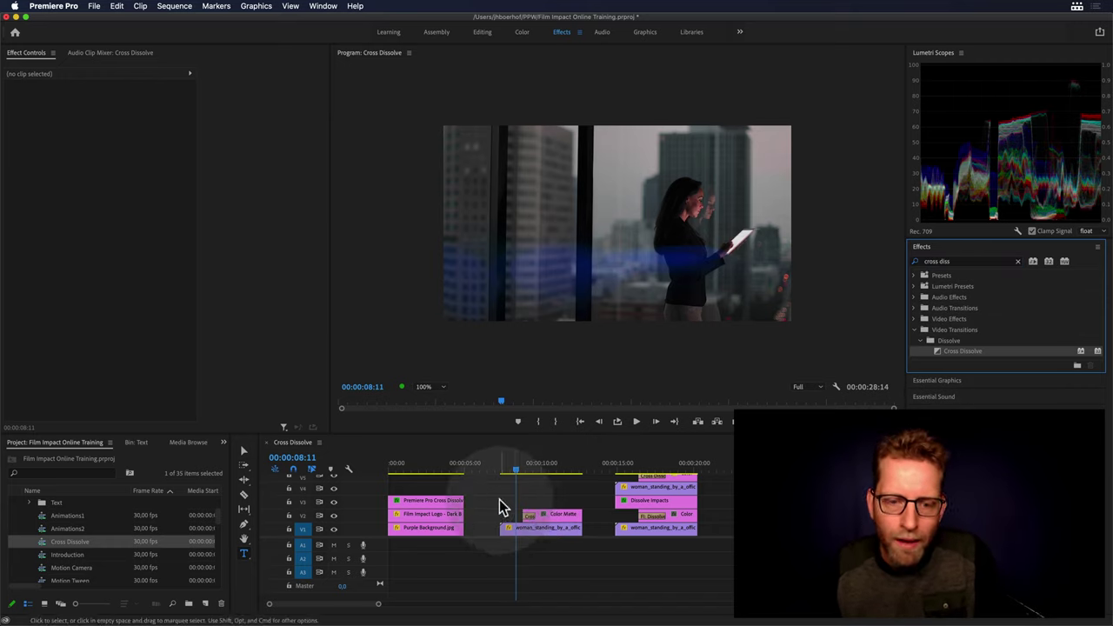
Step: Play the Cross Dissolve from just before the edit, stopping at 00:00:08:18
click(510, 467)
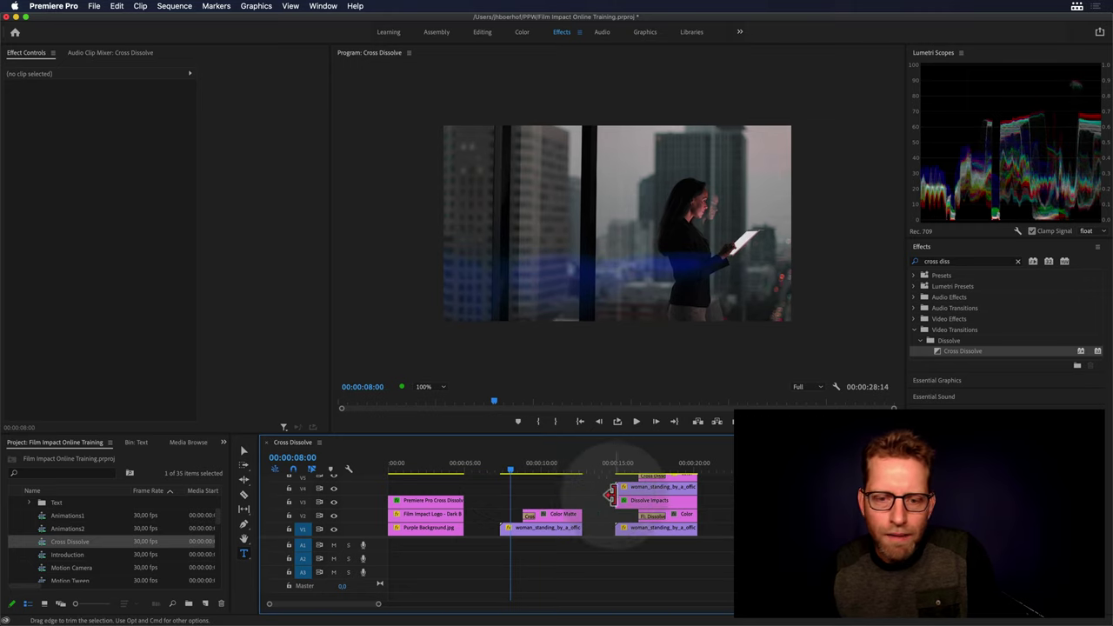
click(551, 465)
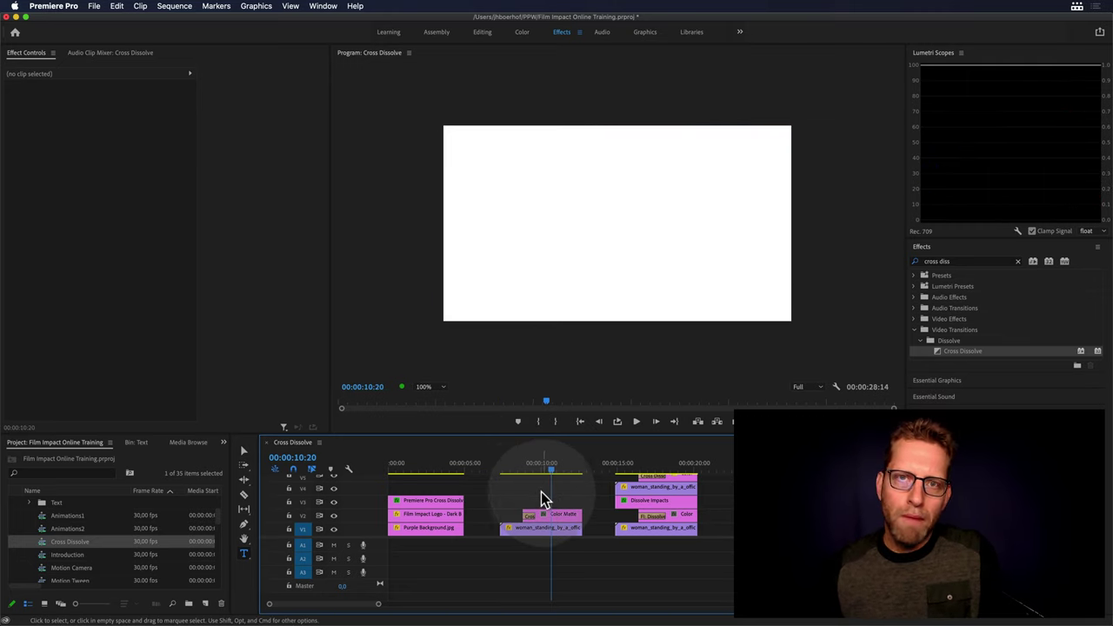
click(510, 470)
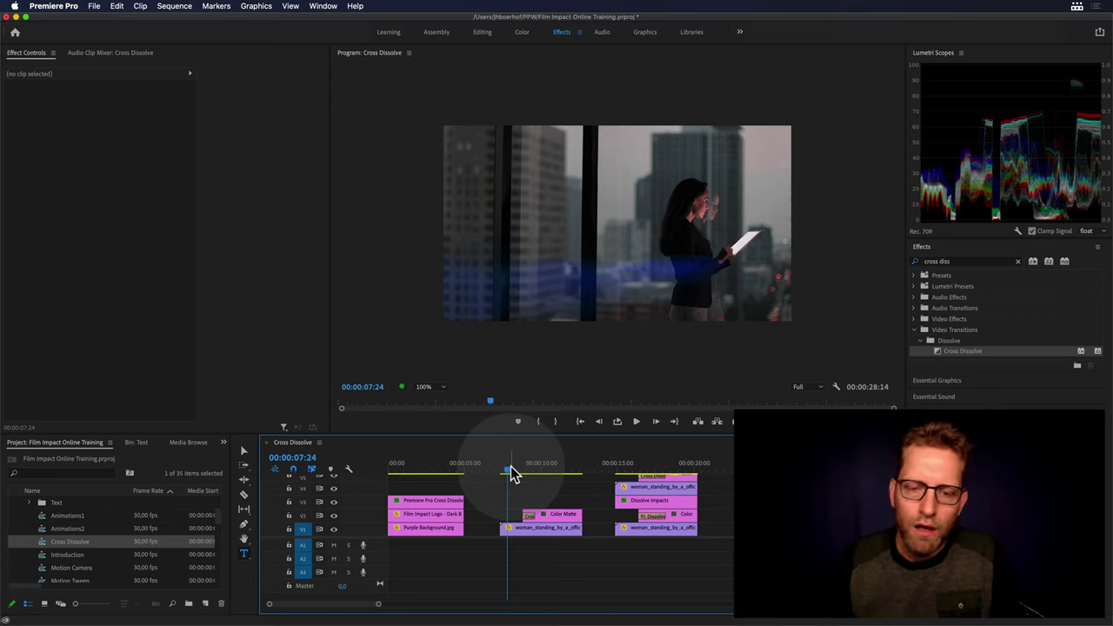
key(space)
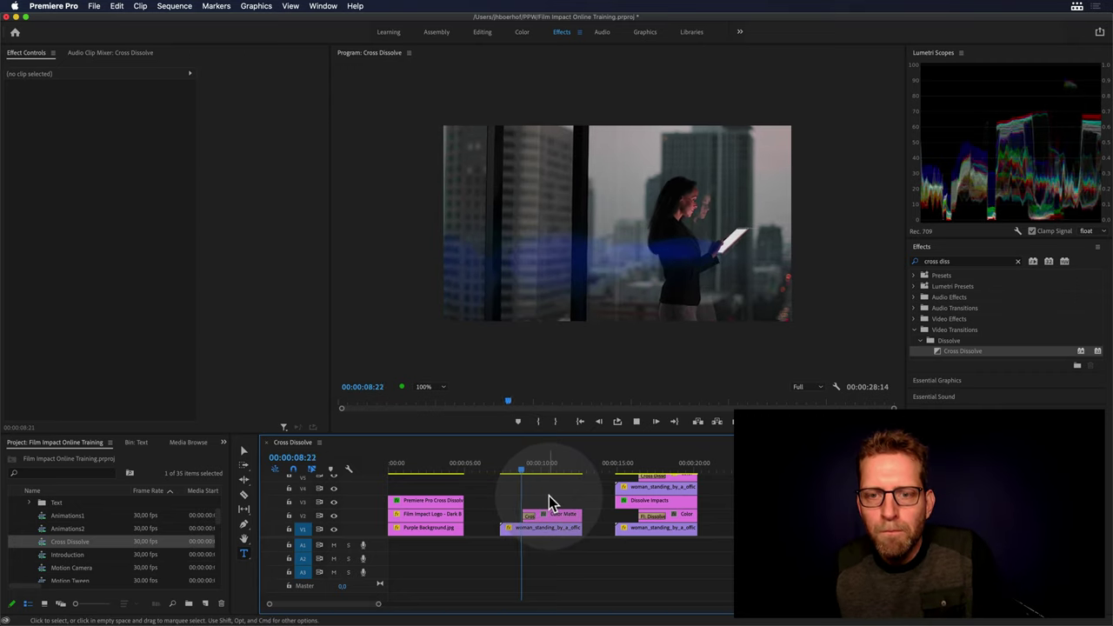
click(522, 470)
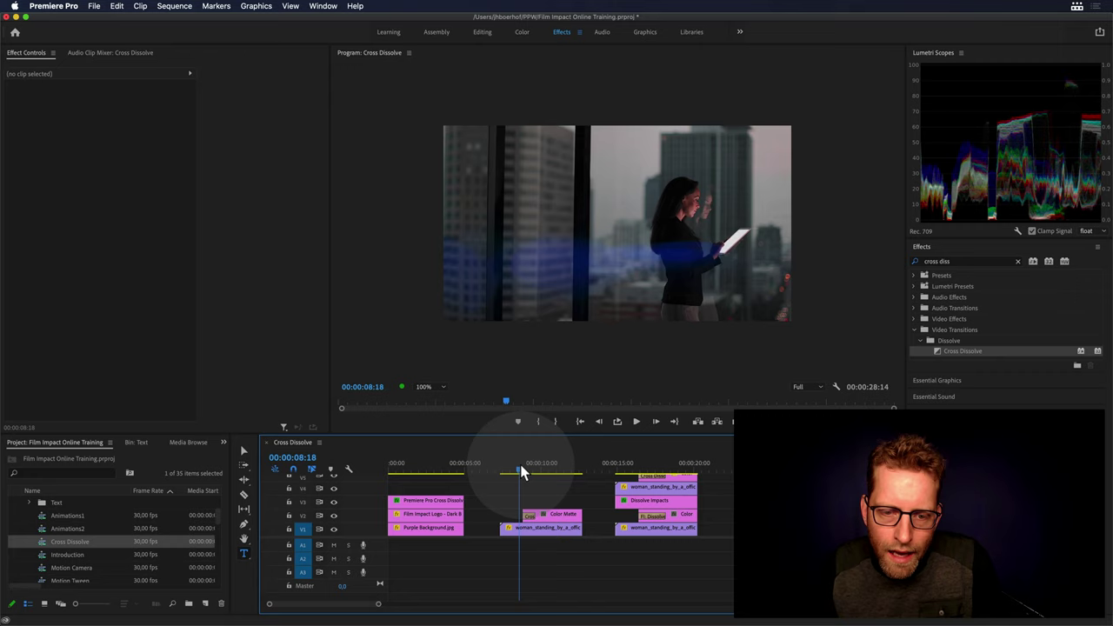
drag(522, 470, 525, 473)
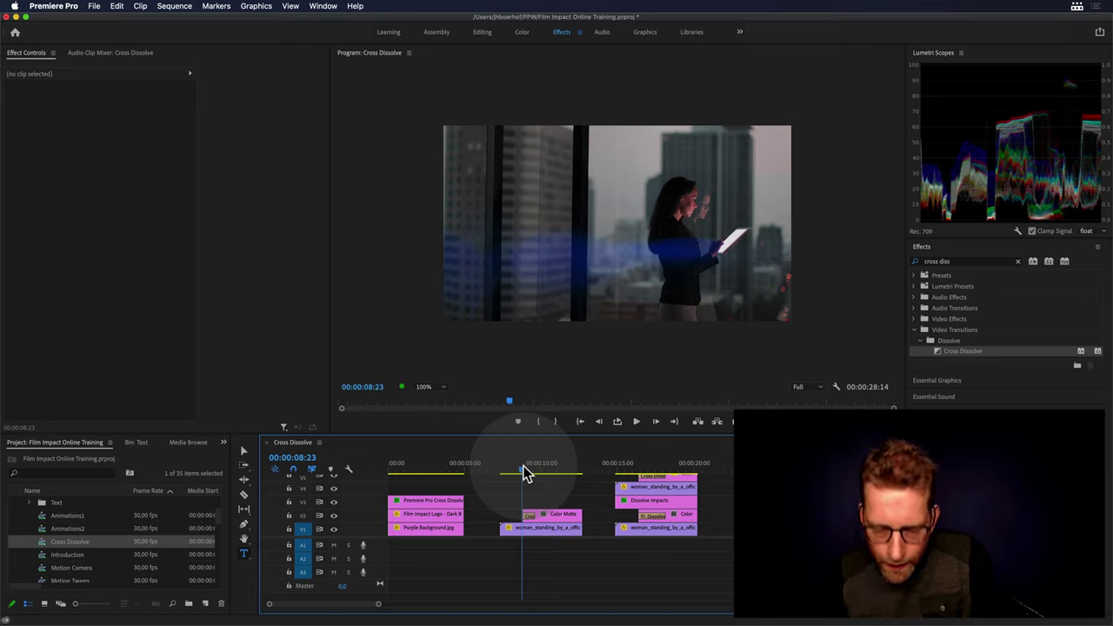
key(=)
key(=)
key(=)
key(=)
key(=)
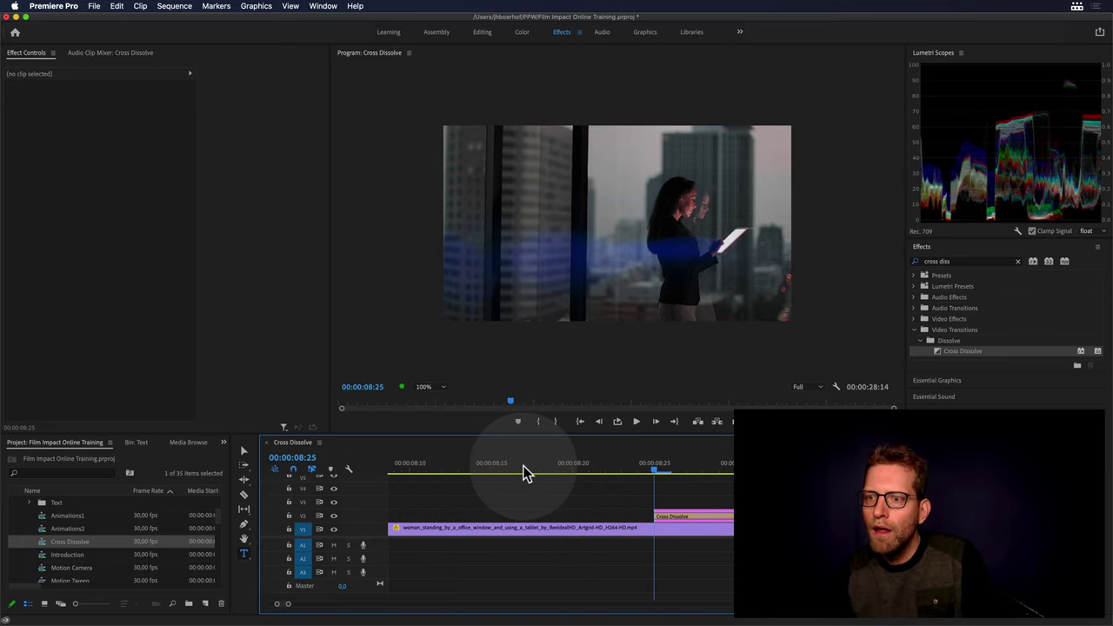
key(Right)
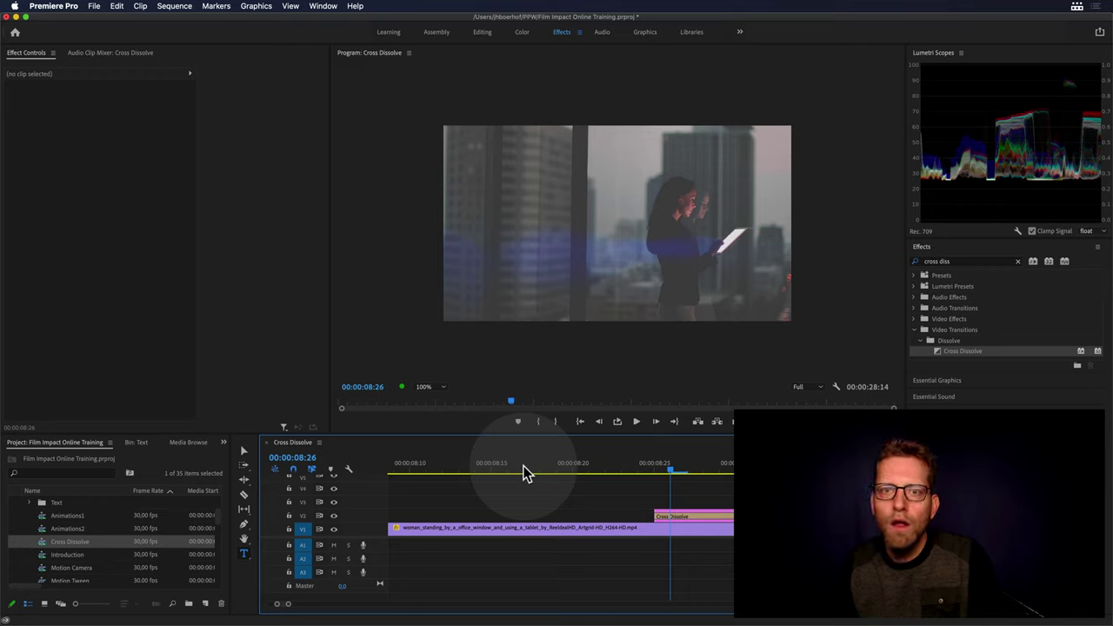
key(Left)
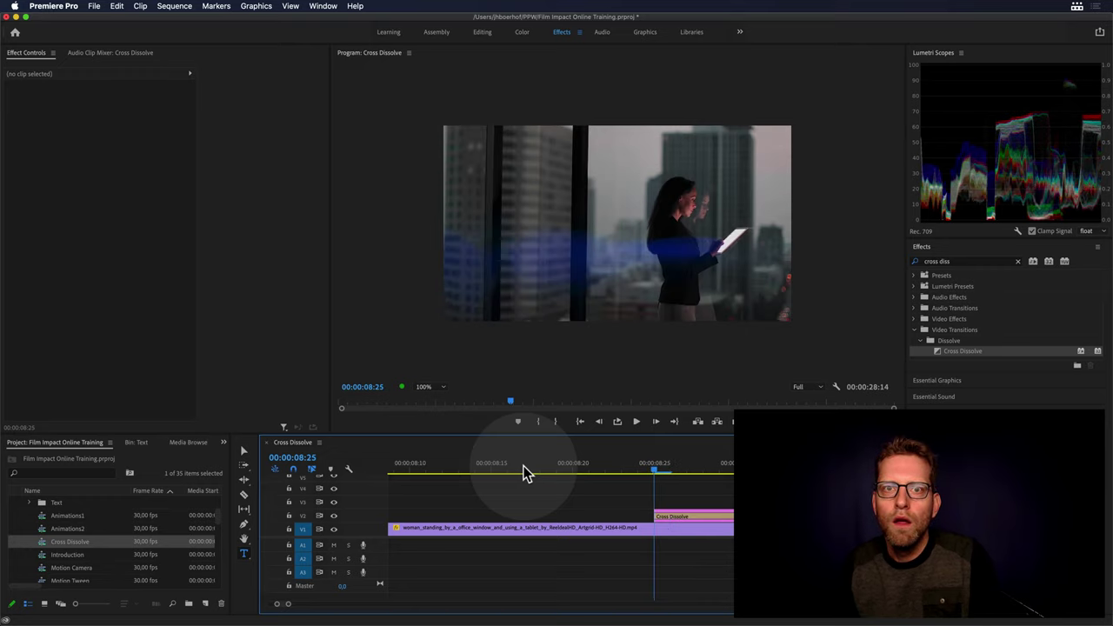
key(Right)
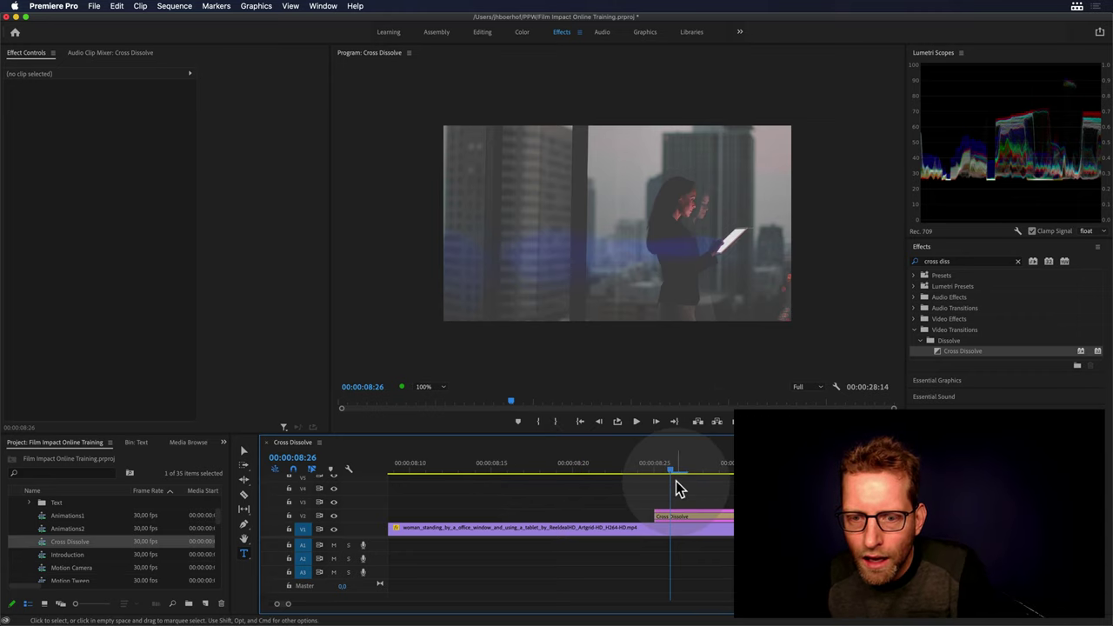
key(Left)
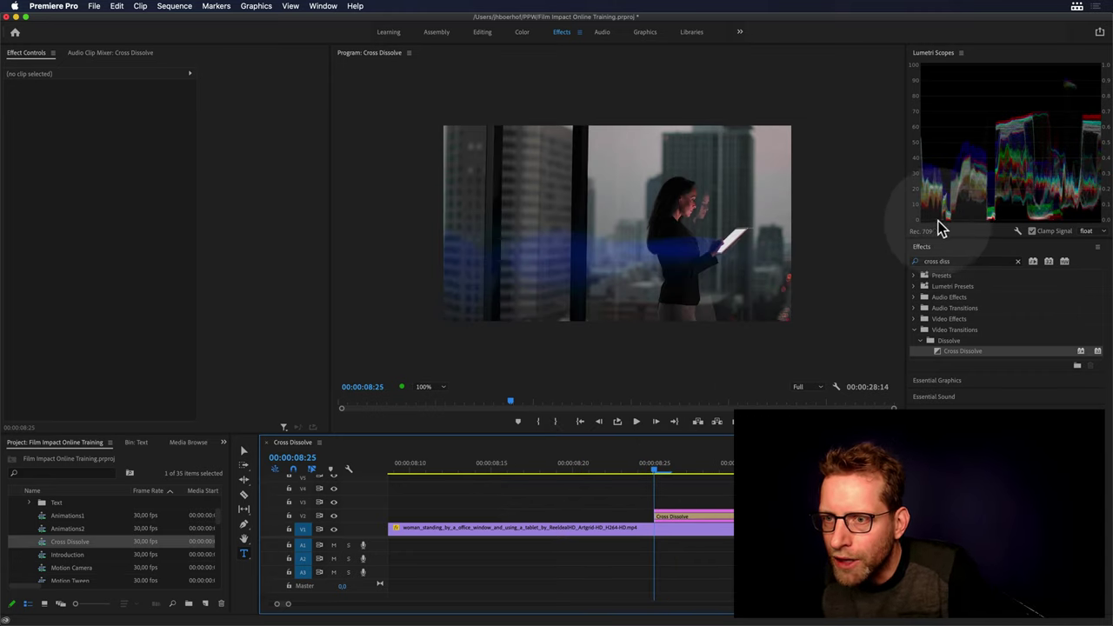
key(Right)
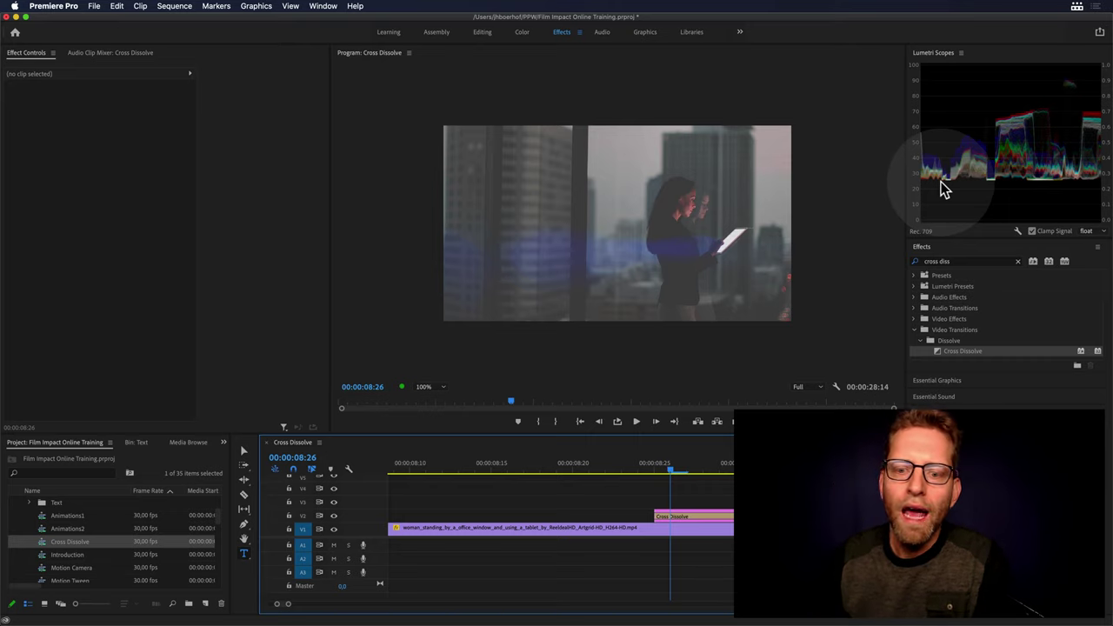
key(minus)
key(minus)
key(minus)
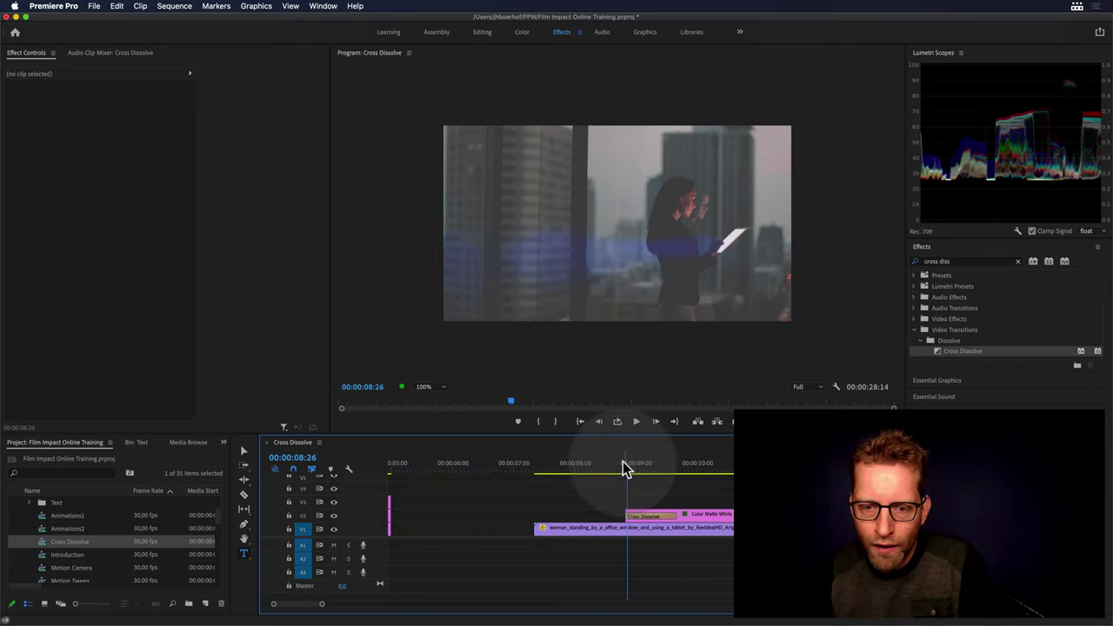
click(614, 470)
key(space)
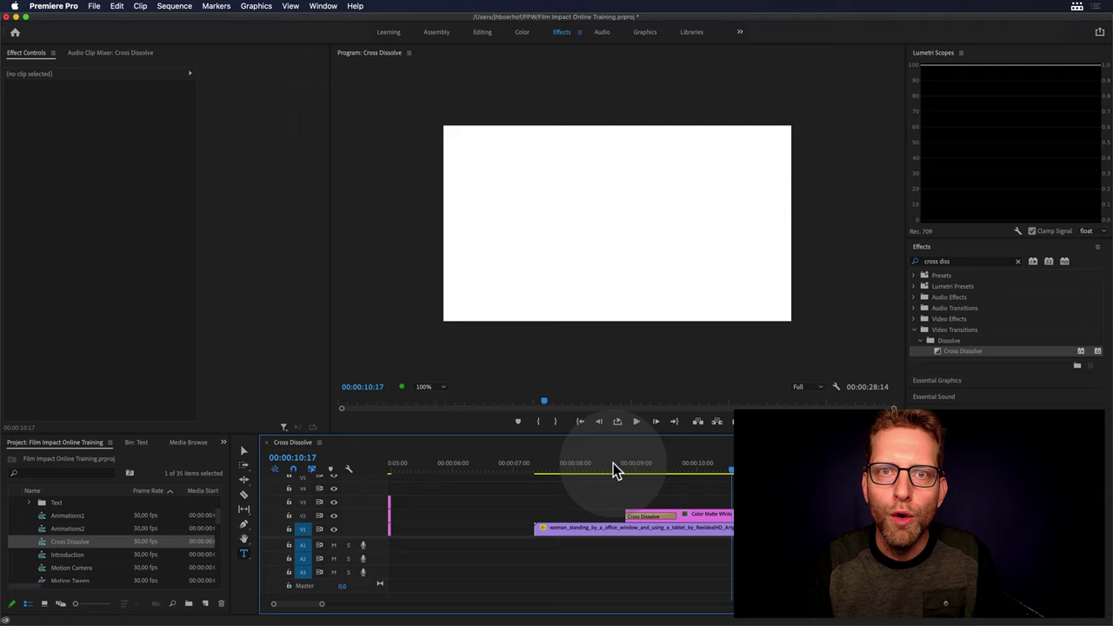
Step: Search 'dissolve impa' and drop FI: Dissolve Impacts over the existing Cross Dissolve
click(956, 262)
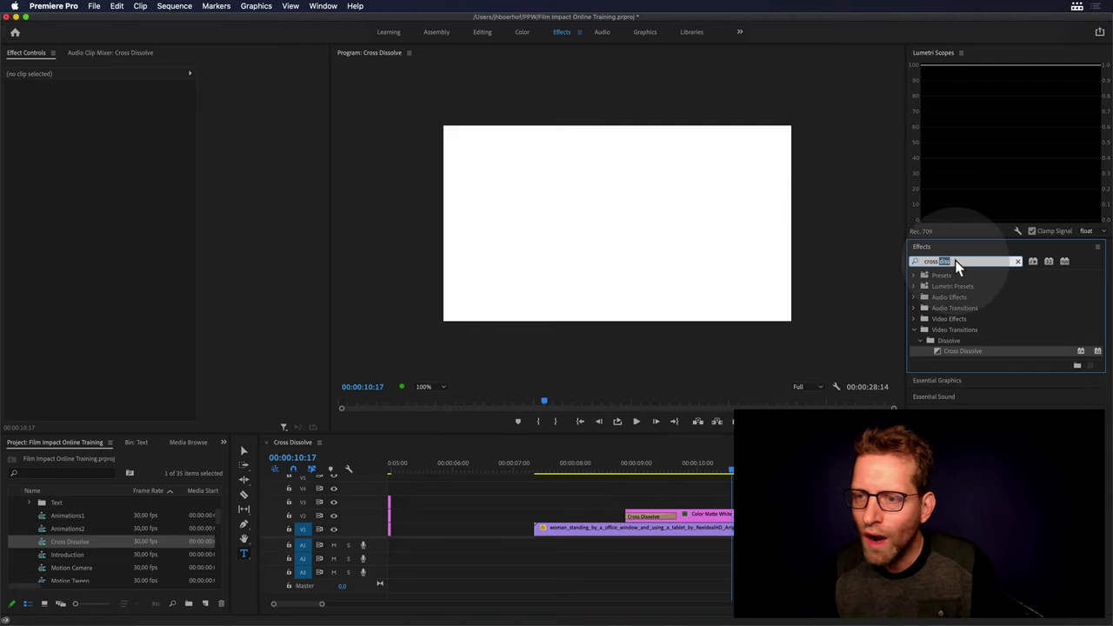
text(disso)
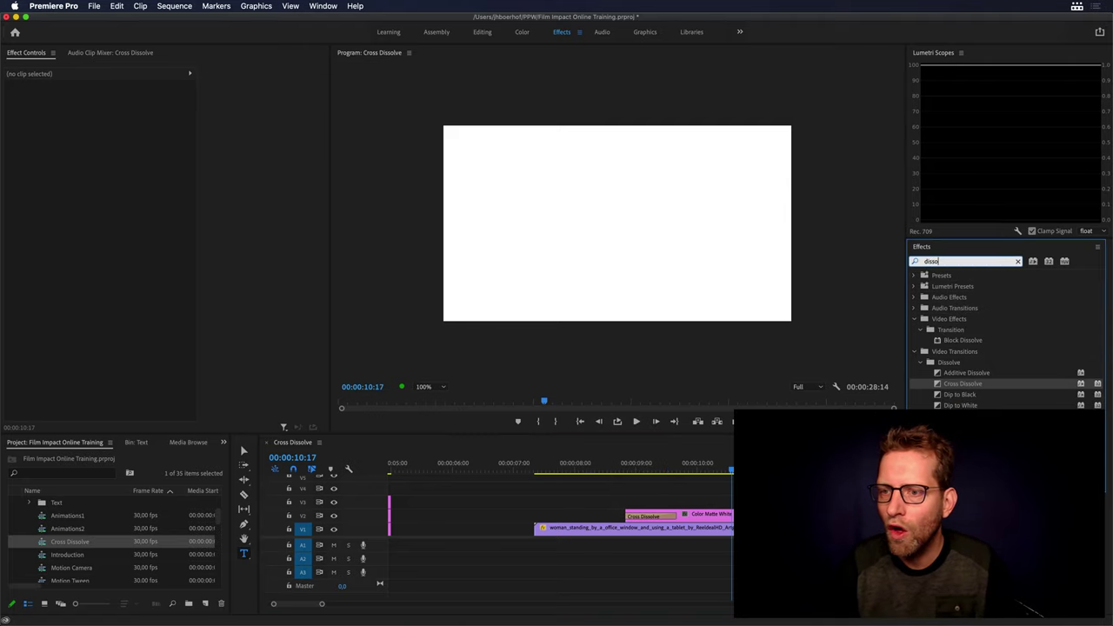
text(lve)
text( impact)
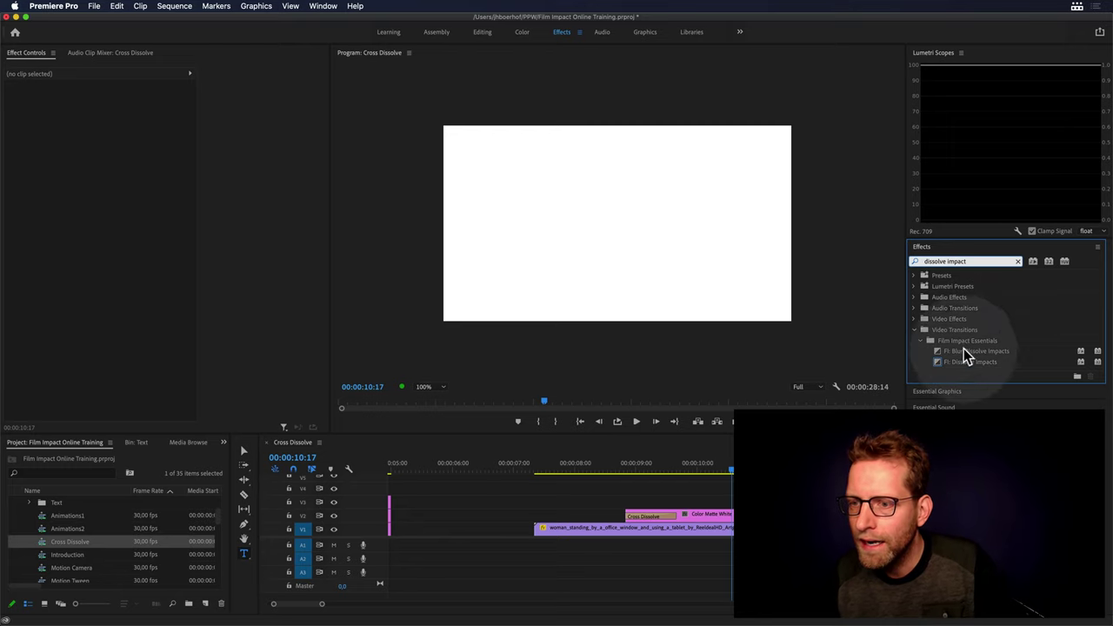
drag(966, 361, 644, 522)
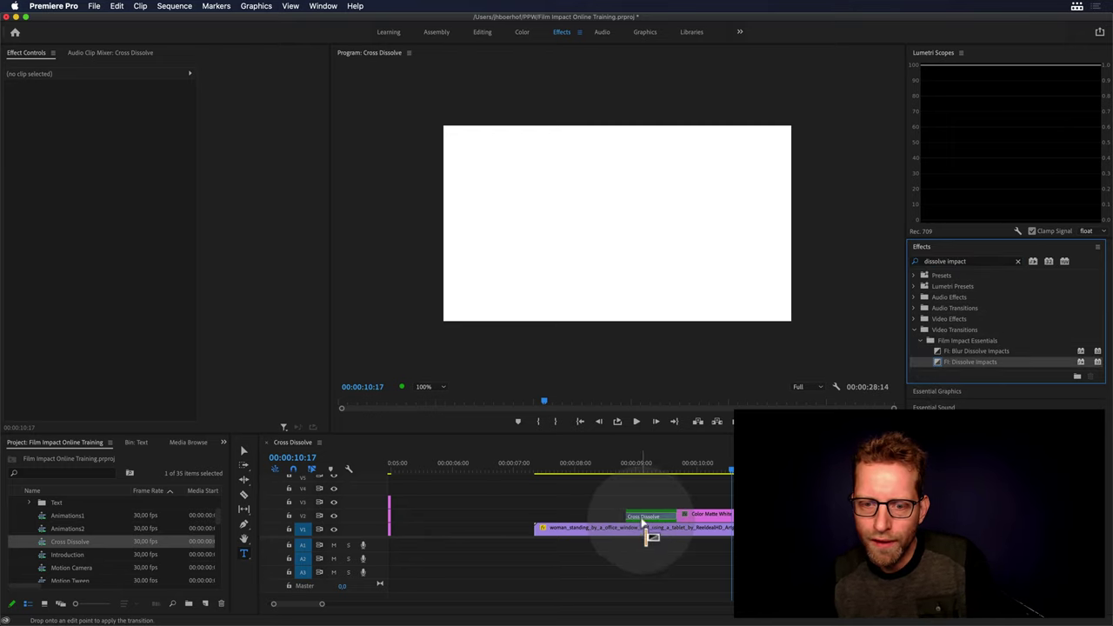
Step: Play the Dissolve Impacts transition, stopping at 00:00:08:23, then step through it frame by frame
click(632, 471)
key(space)
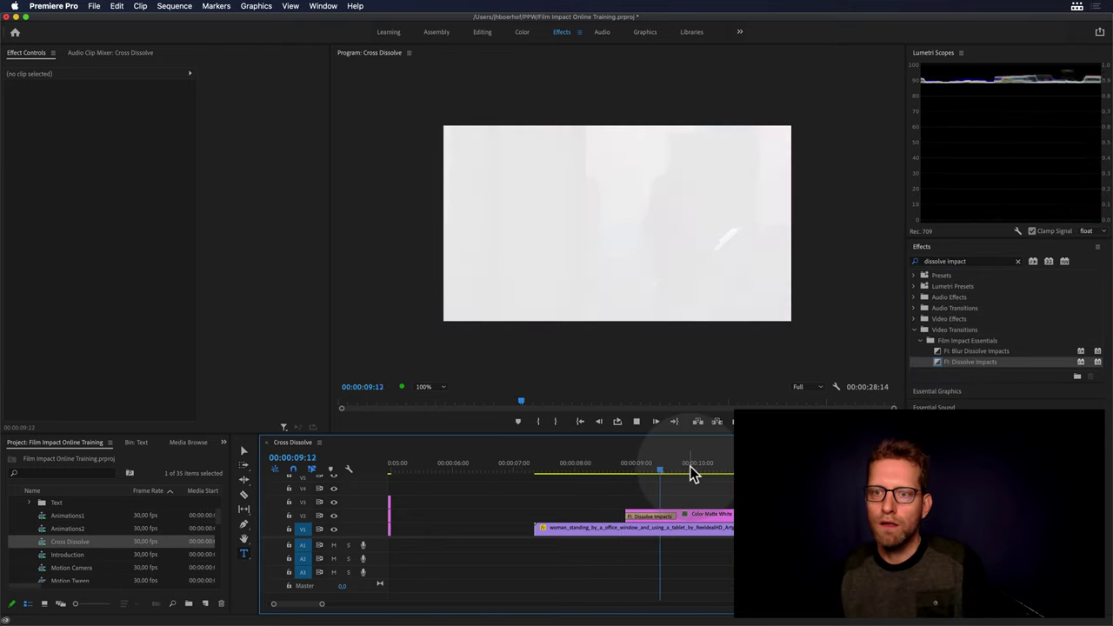
click(622, 471)
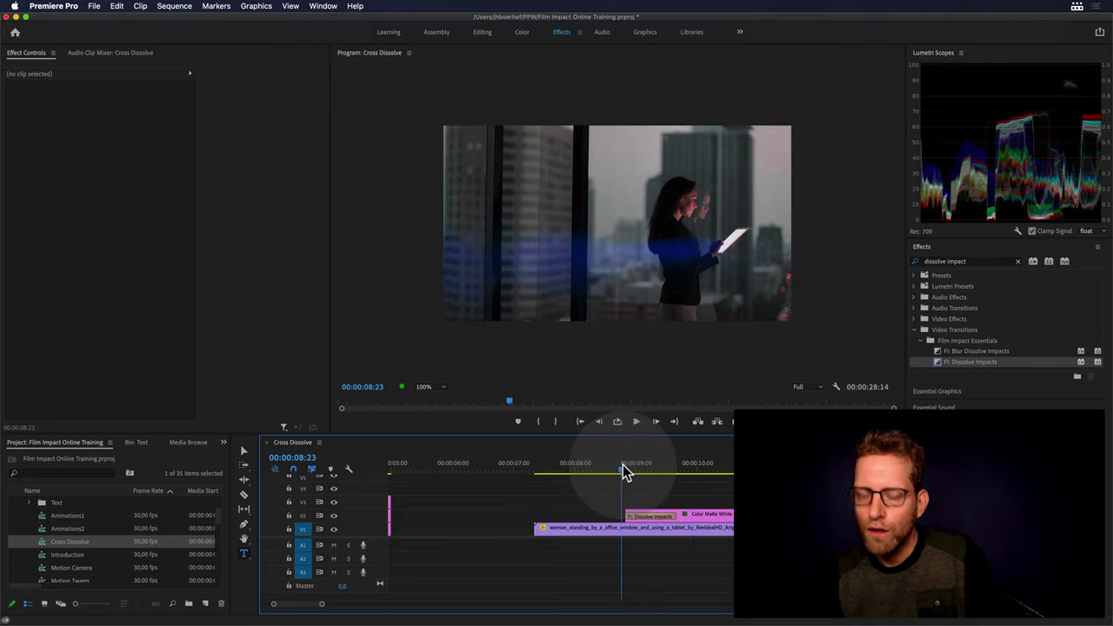
key(Right)
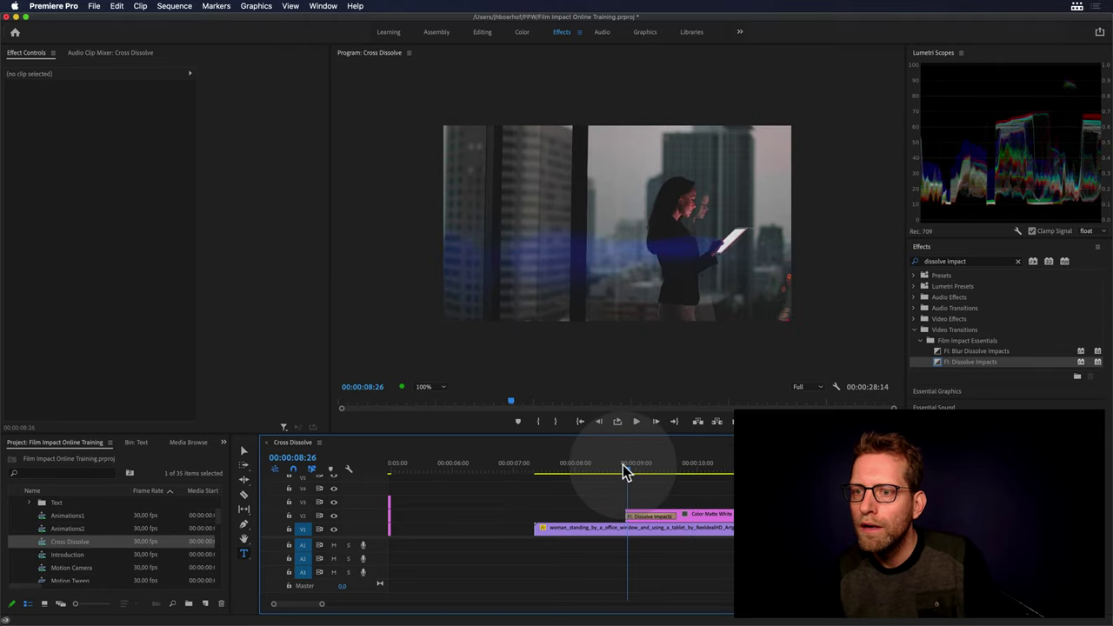
key(Right)
key(Left)
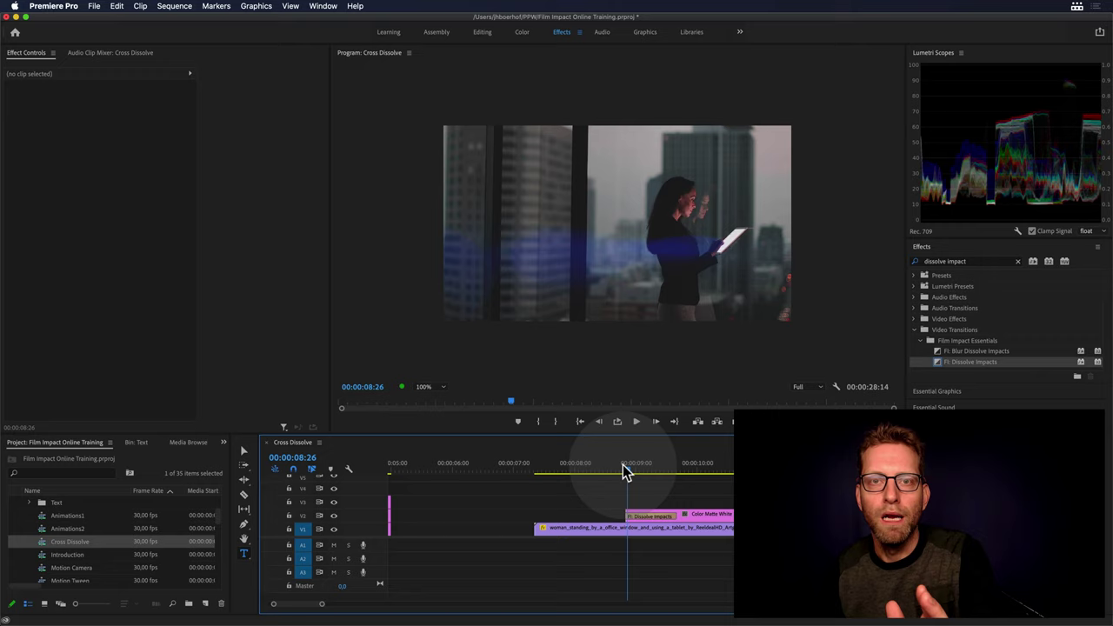
key(Right)
key(Left)
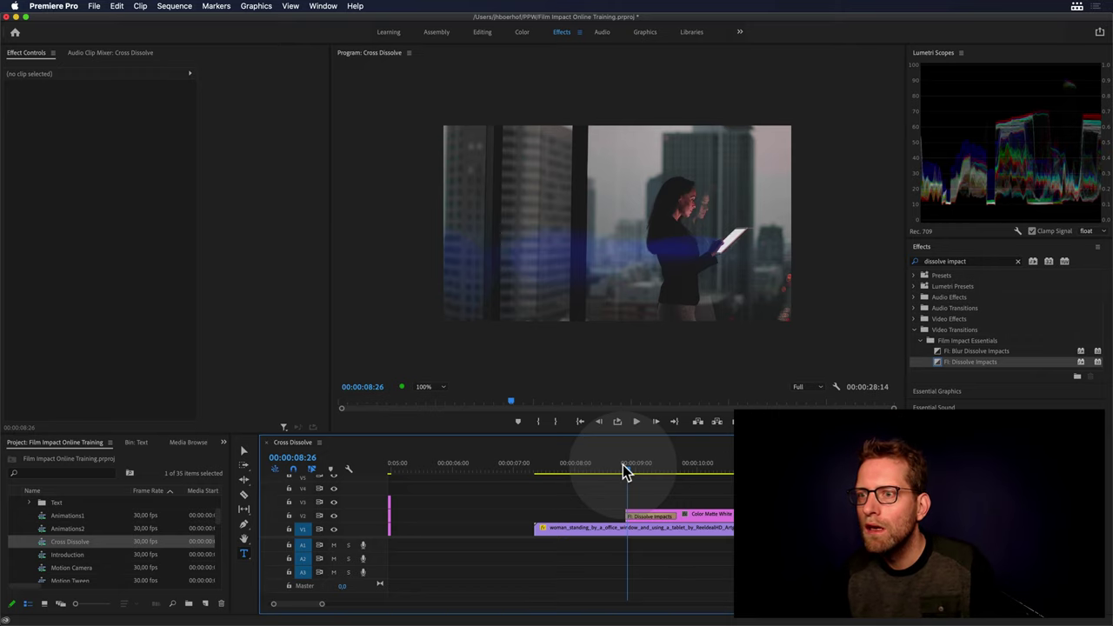
key(Right)
key(Right)
key(Right)
key(Right)
key(Right)
key(Right)
key(Right)
key(Right)
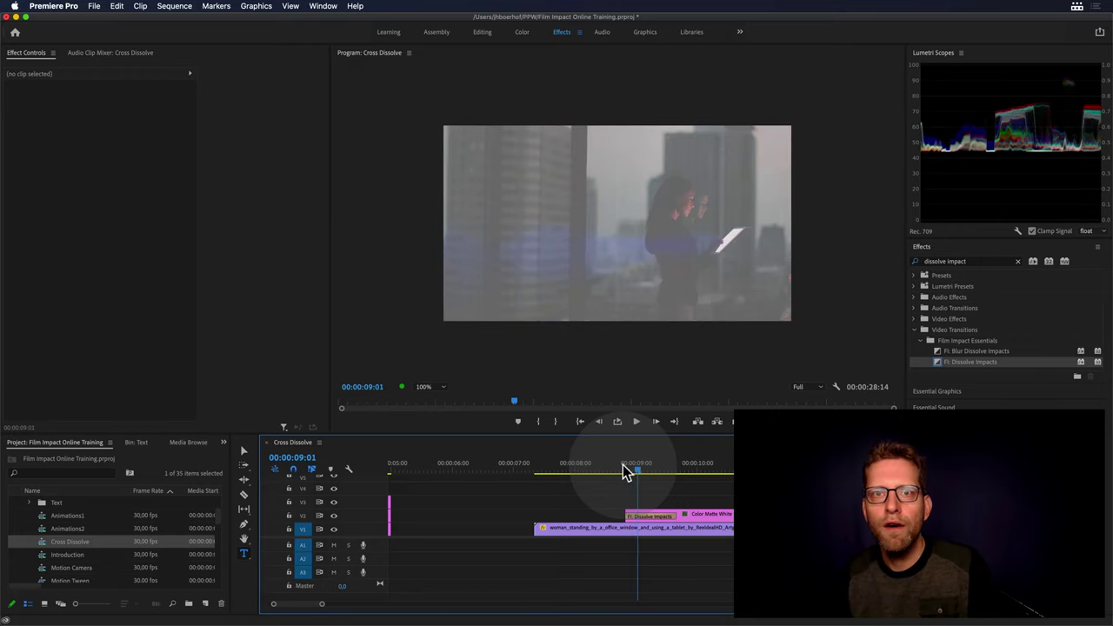
key(Right)
key(Right)
key(Right)
key(Right)
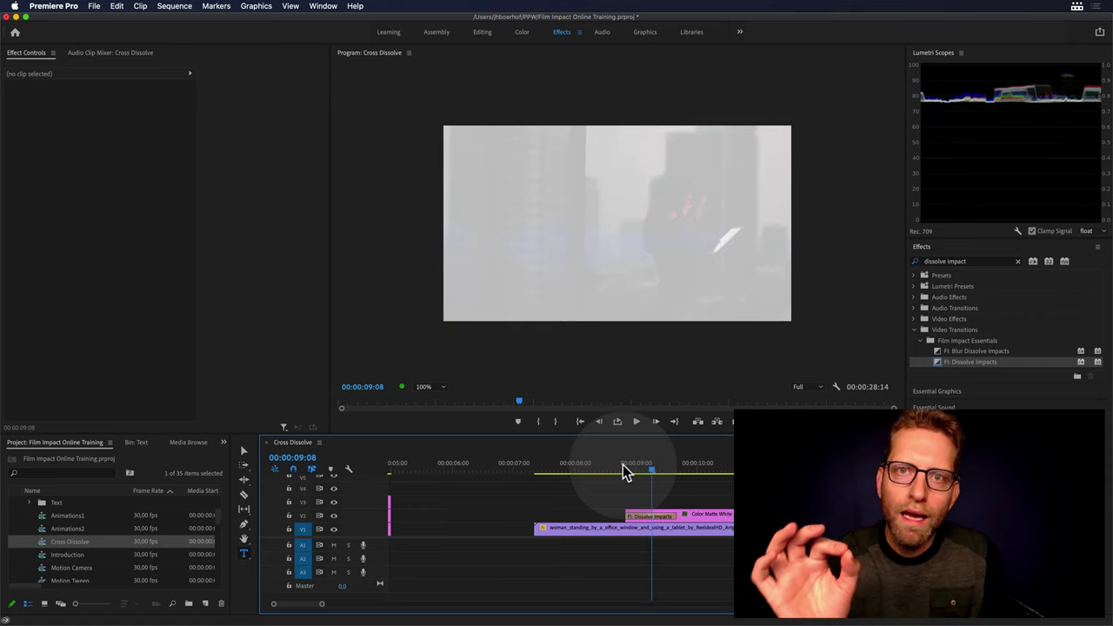
Step: Steepen the Dissolve Impacts curve graph to Ease In 81 and Ease Out 71
click(661, 518)
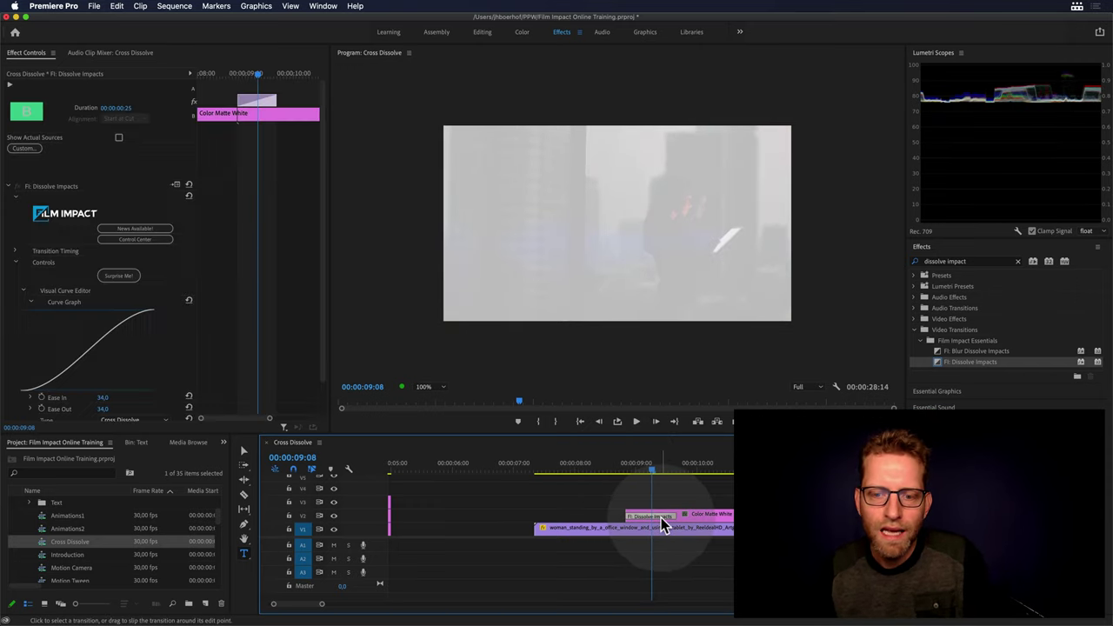
scroll(301, 323, down, 2)
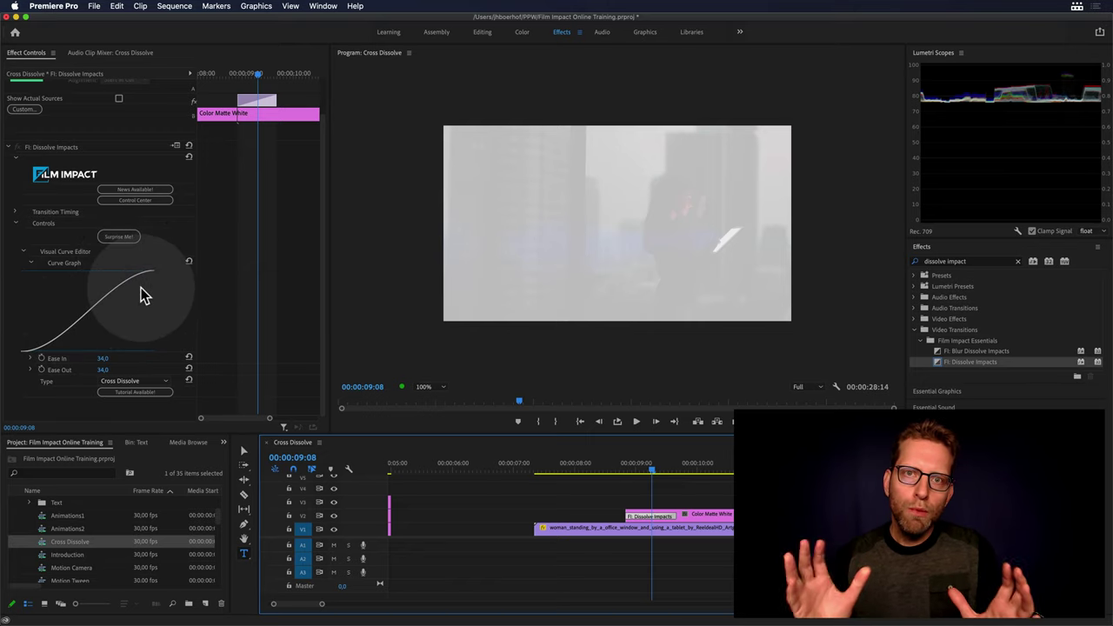
mouse_move(103, 359)
mouse_down()
mouse_move(149, 358)
mouse_move(111, 370)
mouse_up()
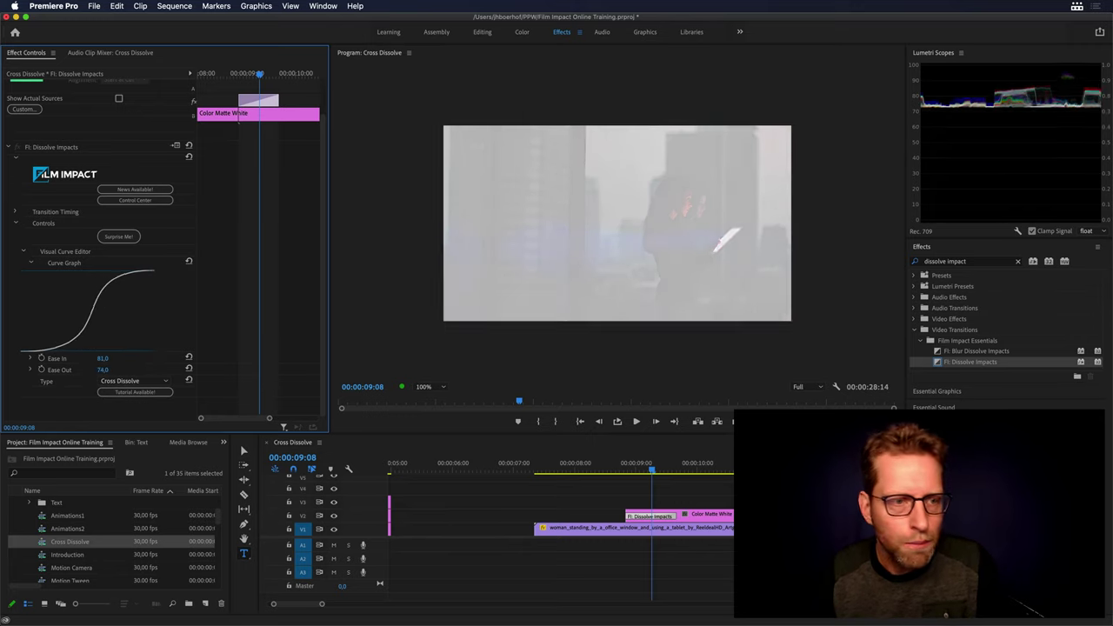
Step: Play and scrub the adjusted dissolve through to full white
click(634, 464)
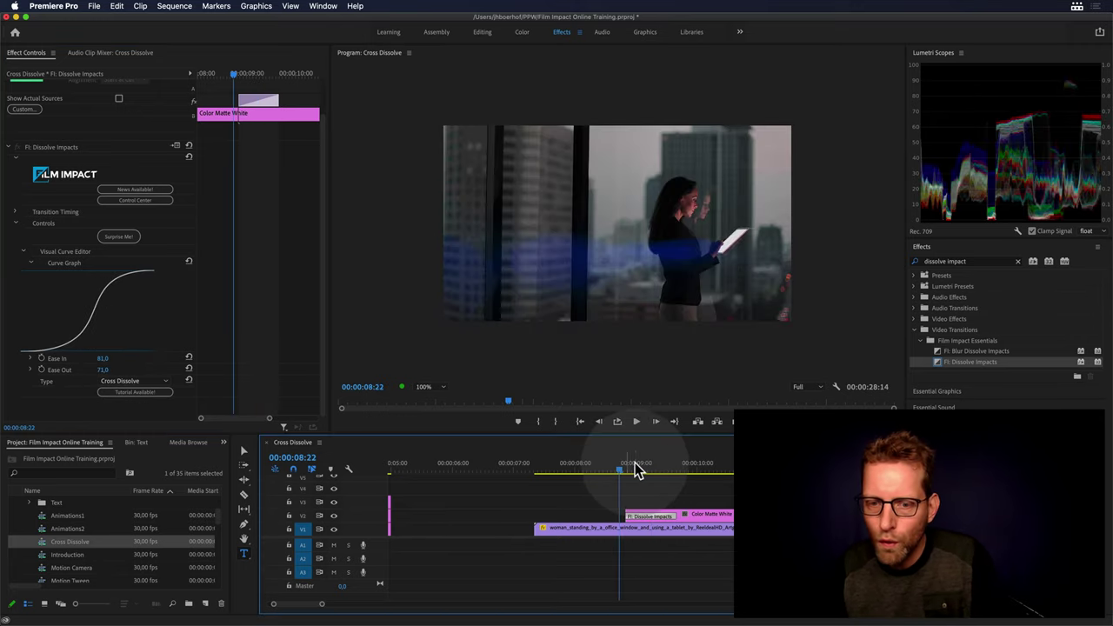
key(space)
click(634, 474)
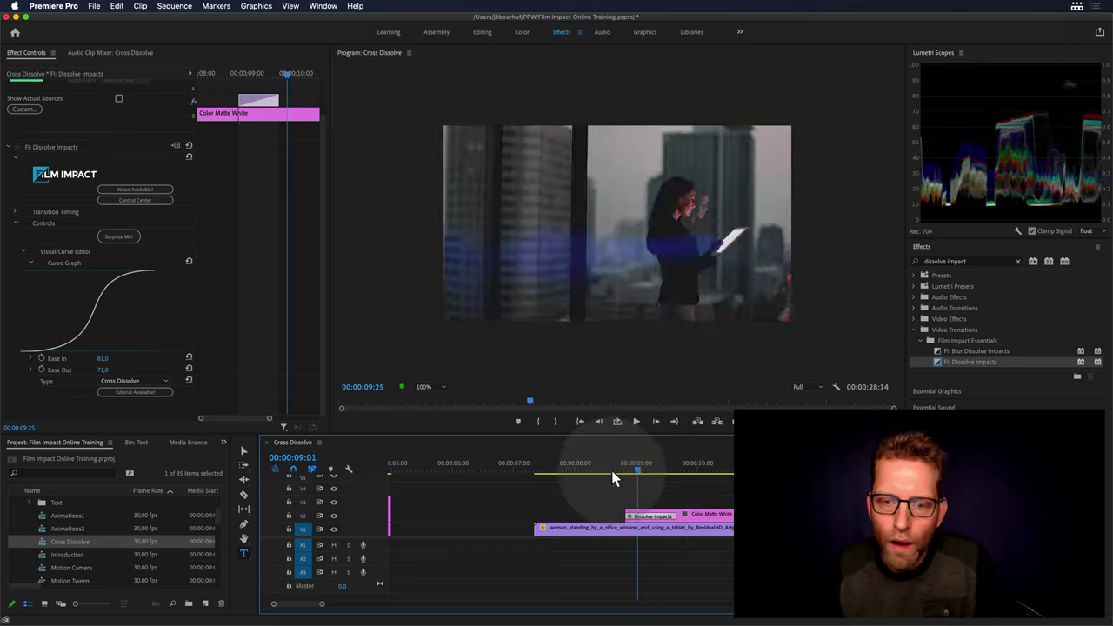
drag(633, 474, 665, 473)
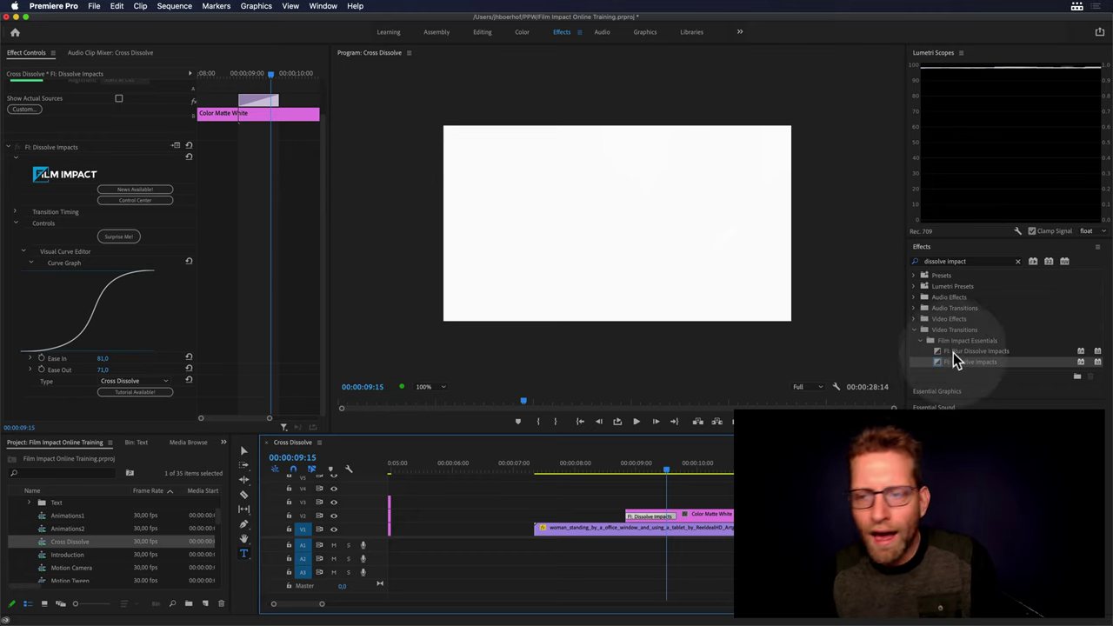
Step: Set FI: Dissolve Impacts as default transition, delete the timeline copy, and reapply it with Cmd+D
right_click(957, 364)
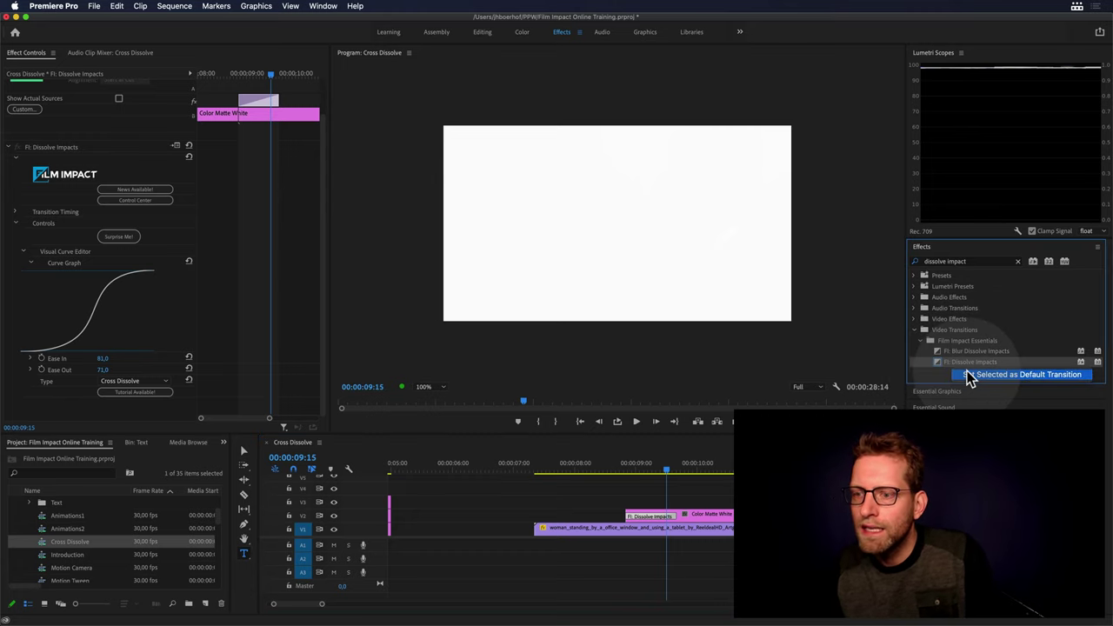
click(969, 376)
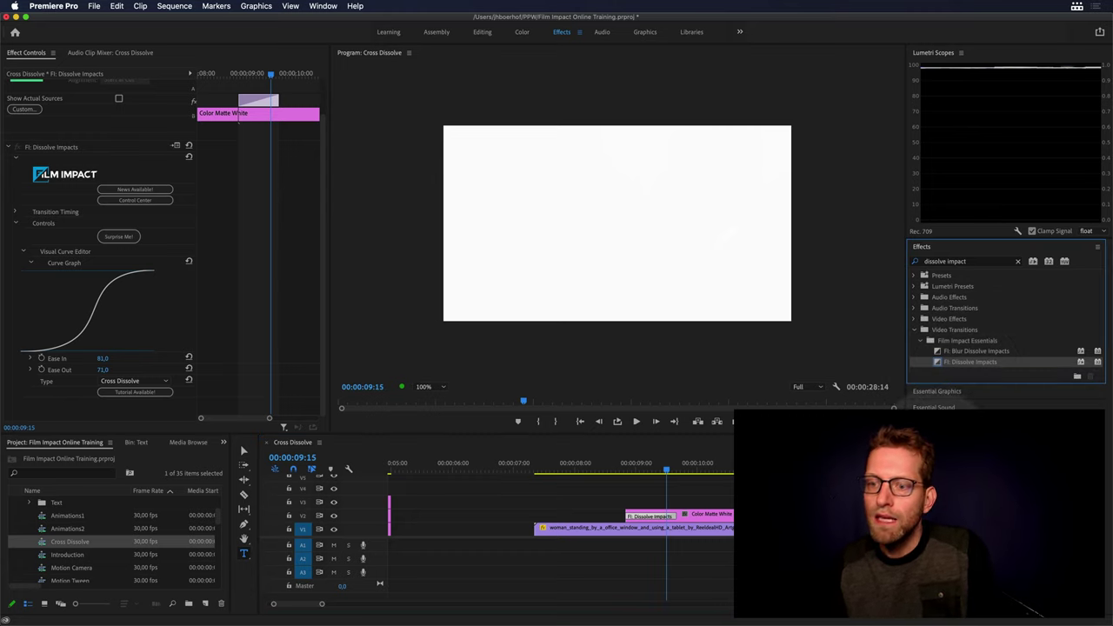
click(643, 518)
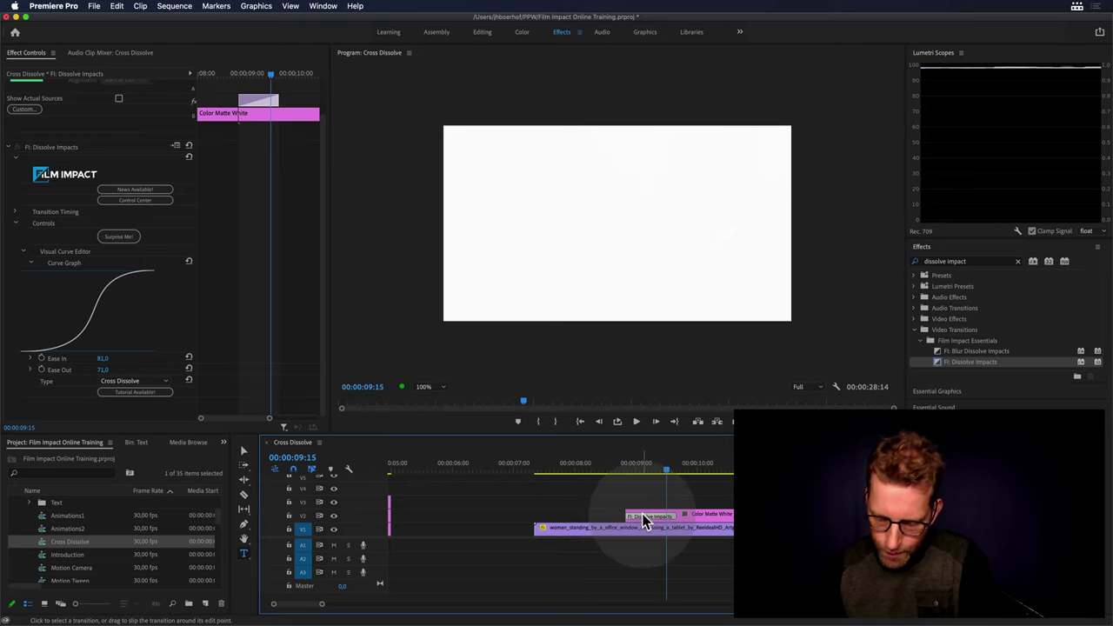
key(Delete)
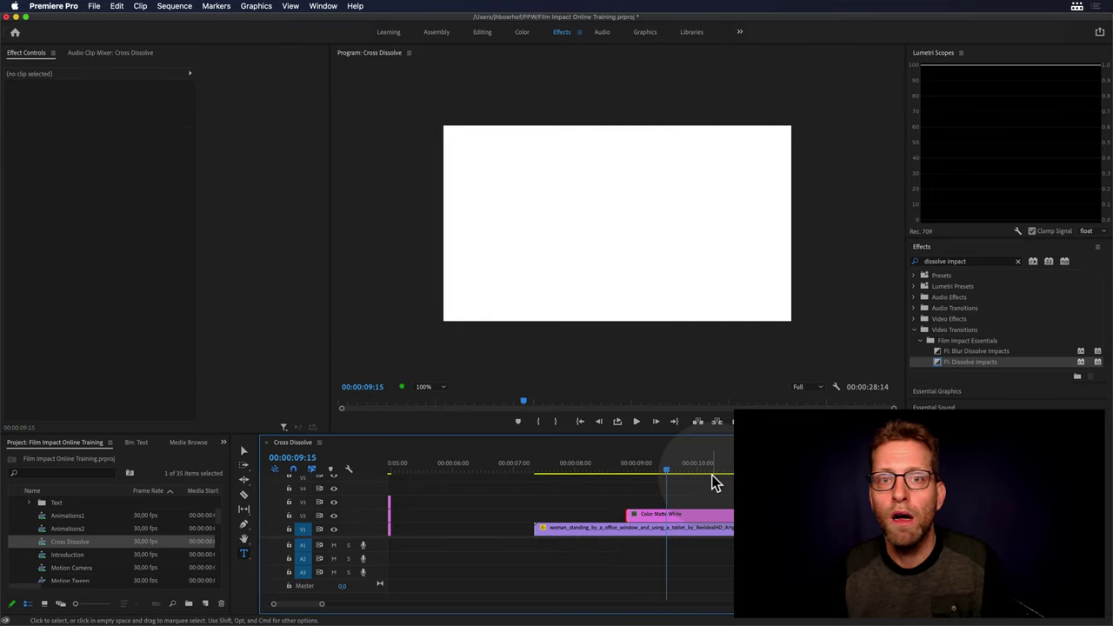
key(super+d)
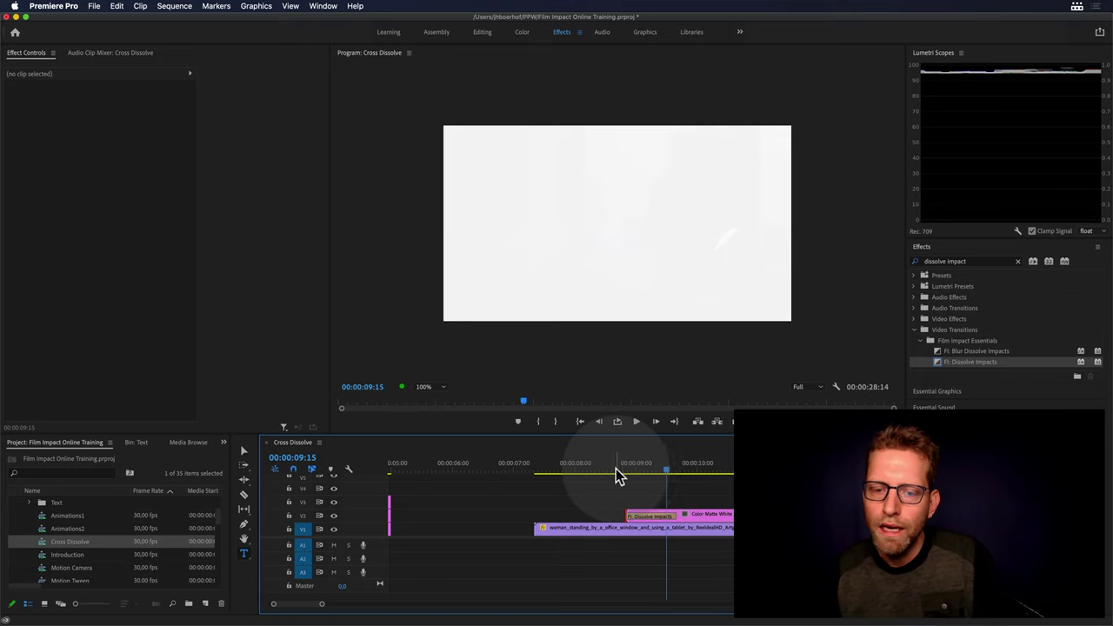
Step: Play the reapplied Dissolve Impacts from just before the transition
click(624, 469)
click(633, 474)
key(space)
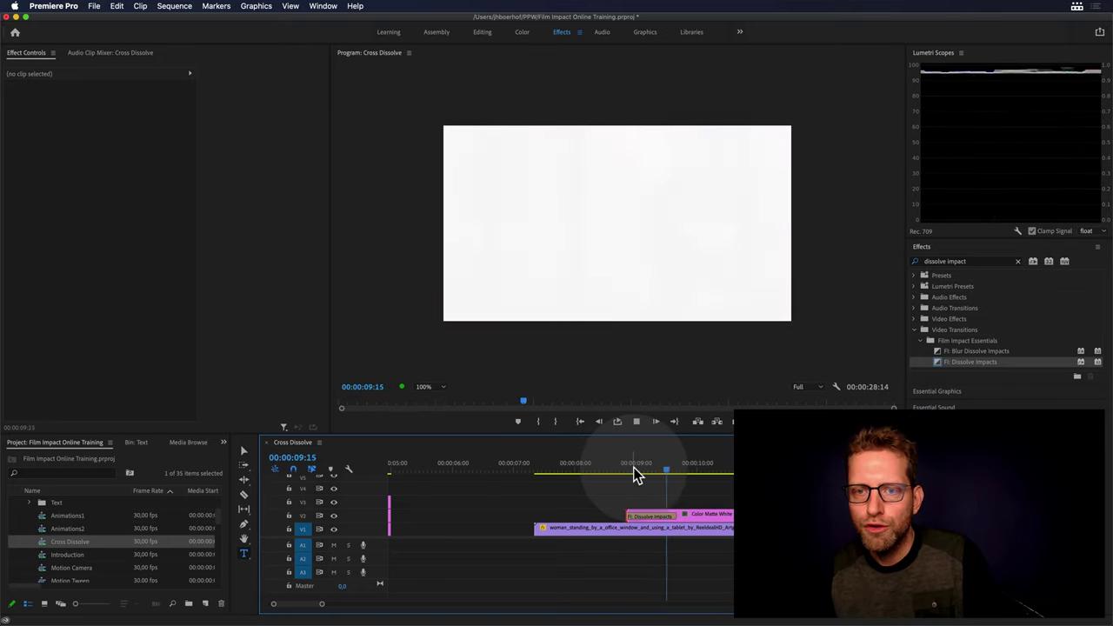
Step: Zoom into the split-screen section and park the playhead at 00:00:16:13
scroll(687, 469, down, 5)
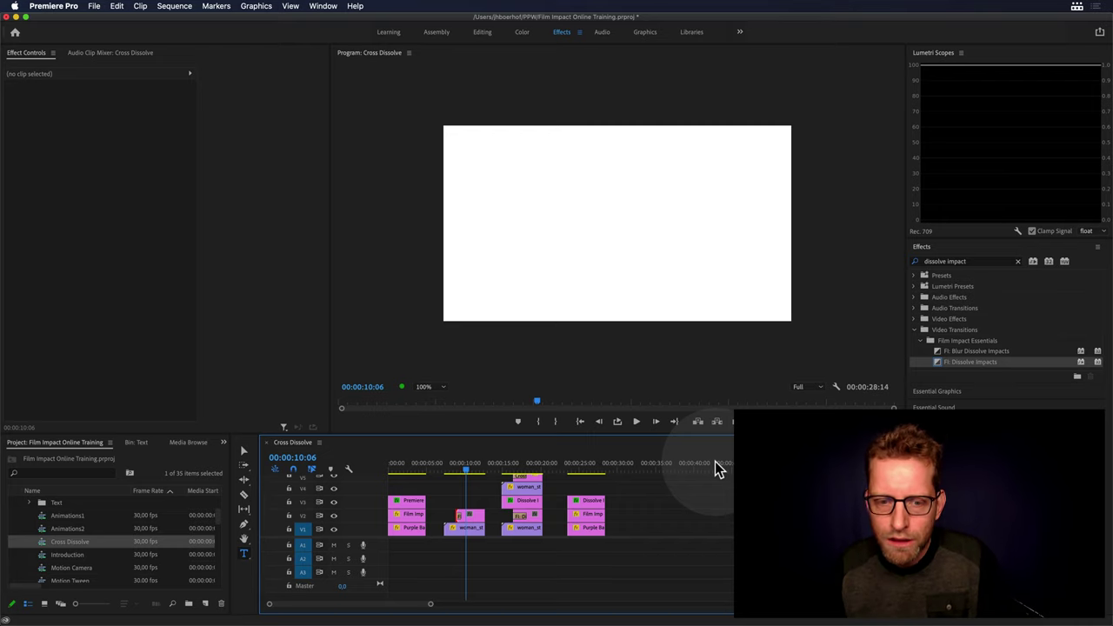
click(510, 463)
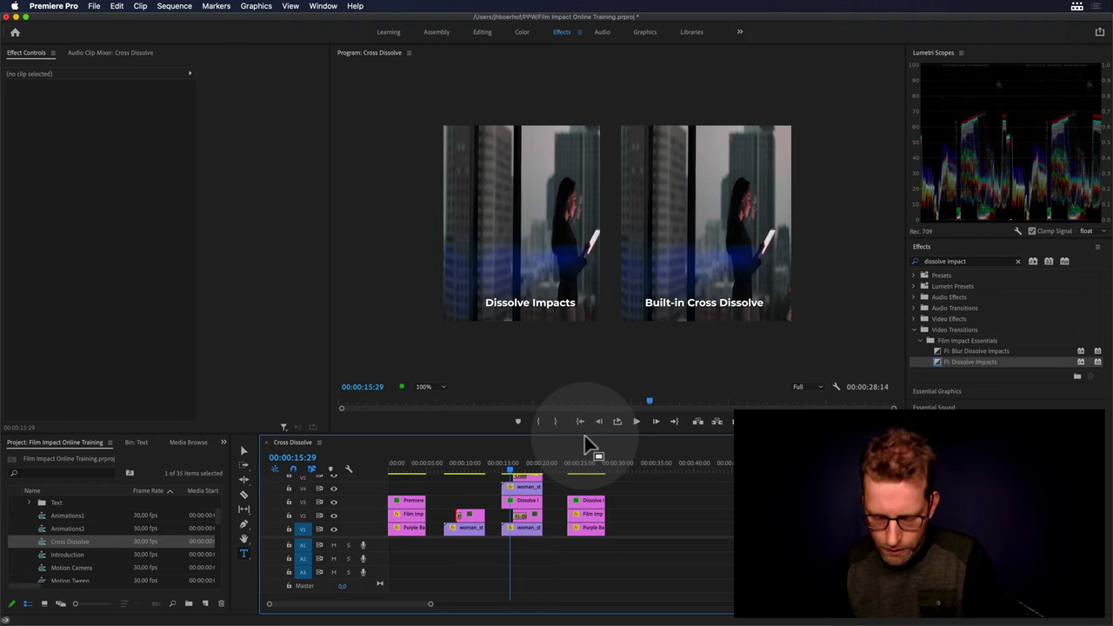
key(=)
key(=)
key(=)
key(=)
click(721, 462)
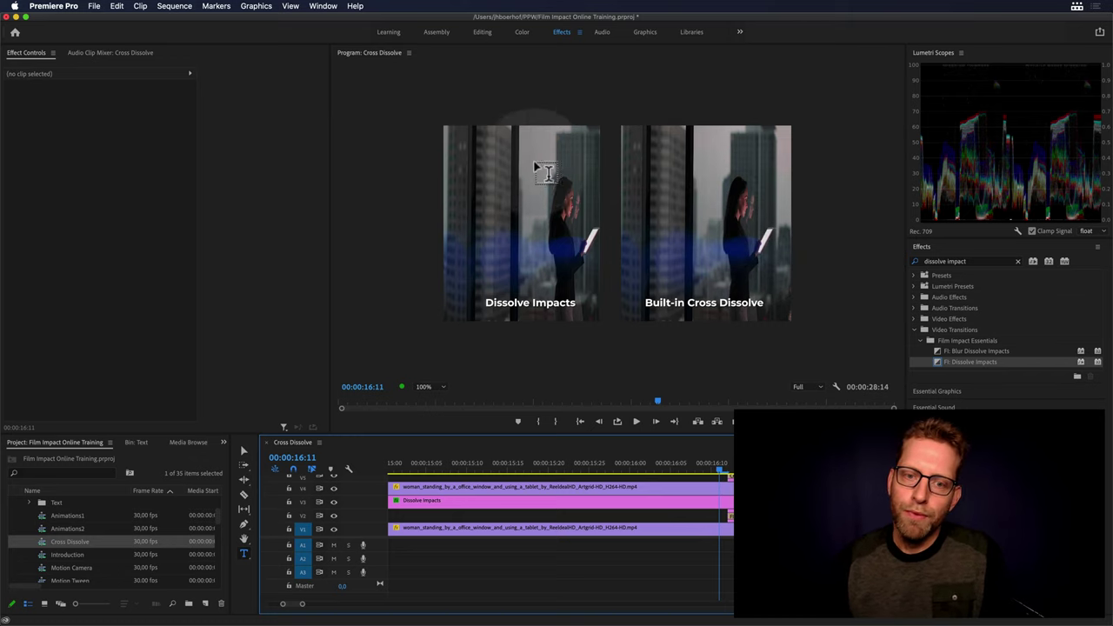
key(Right)
key(Right)
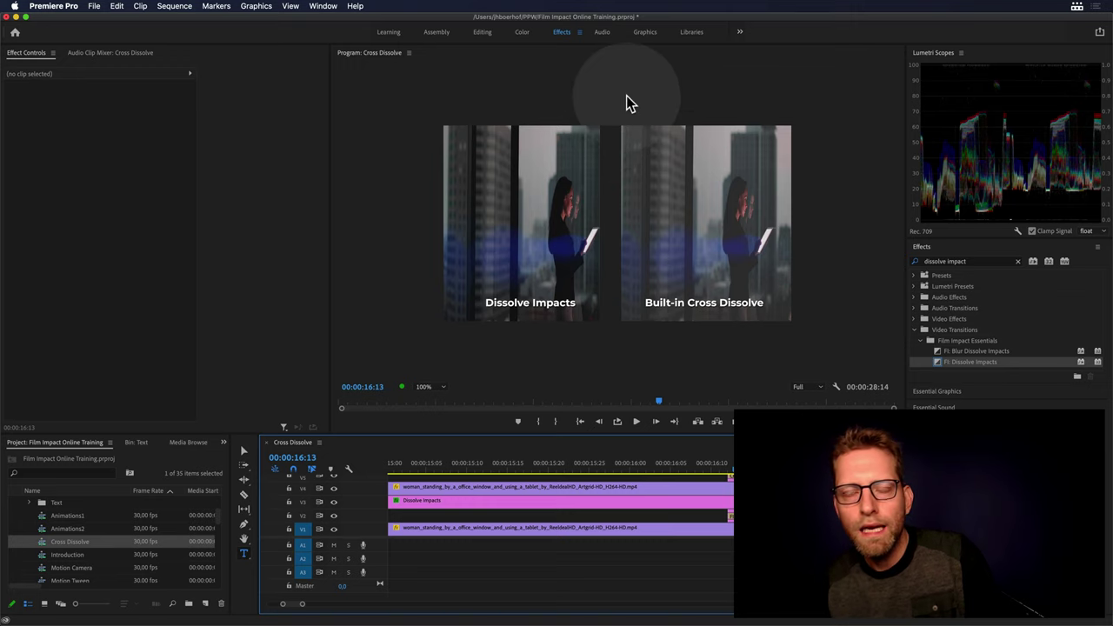
Step: Open the Cross Dissolve's settings, keeping its 00:00:01:24 duration, and nudge the playhead into it
key(minus)
key(minus)
key(minus)
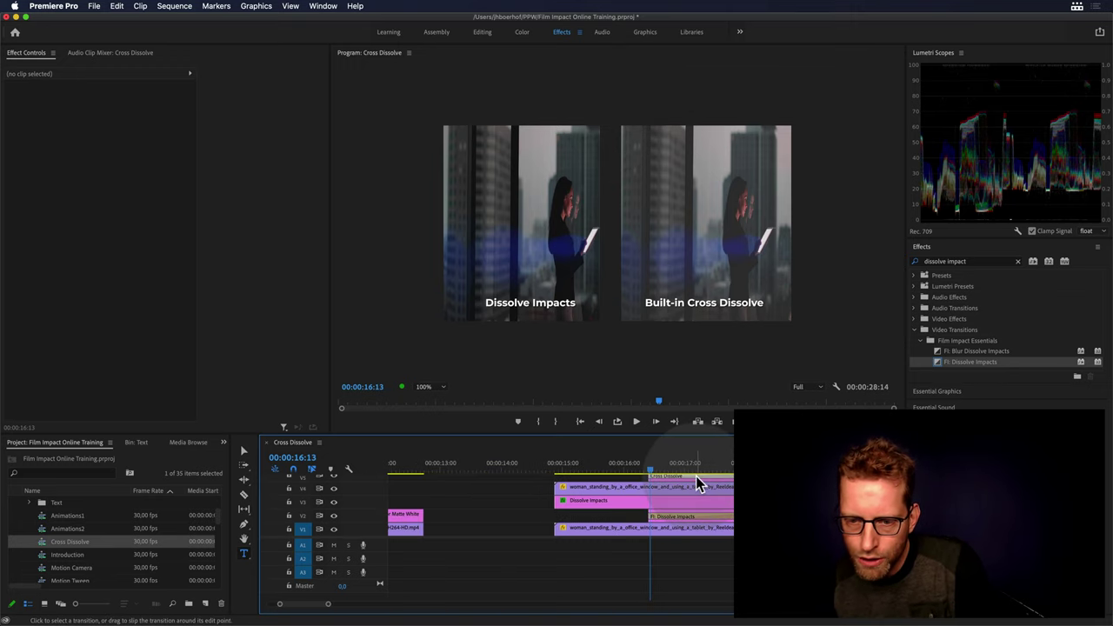
double_click(695, 476)
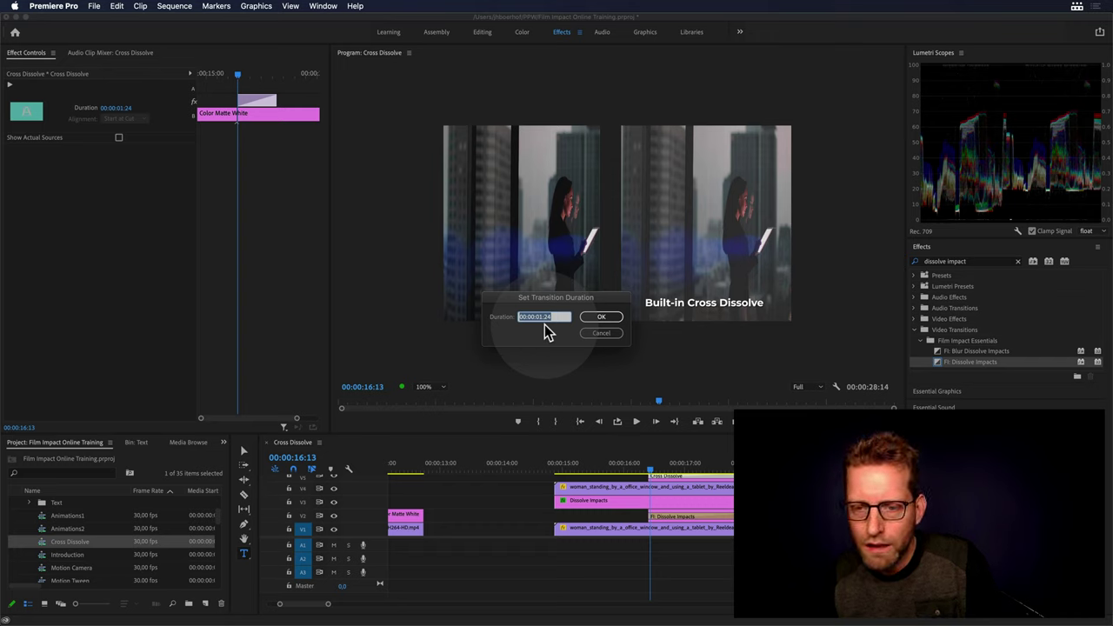
key(Escape)
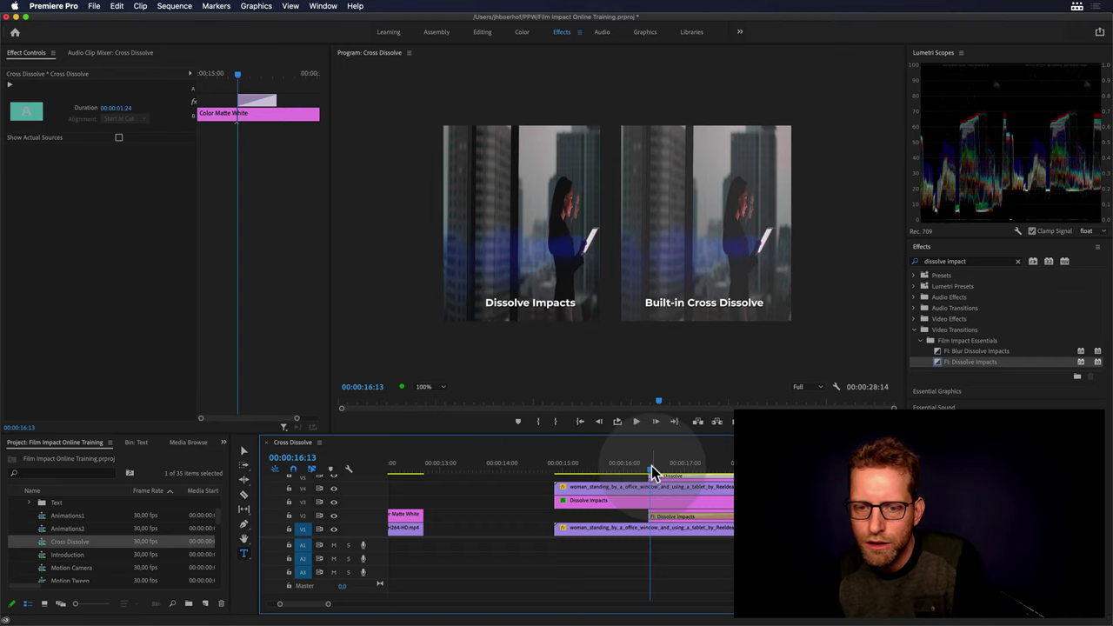
drag(652, 470, 653, 466)
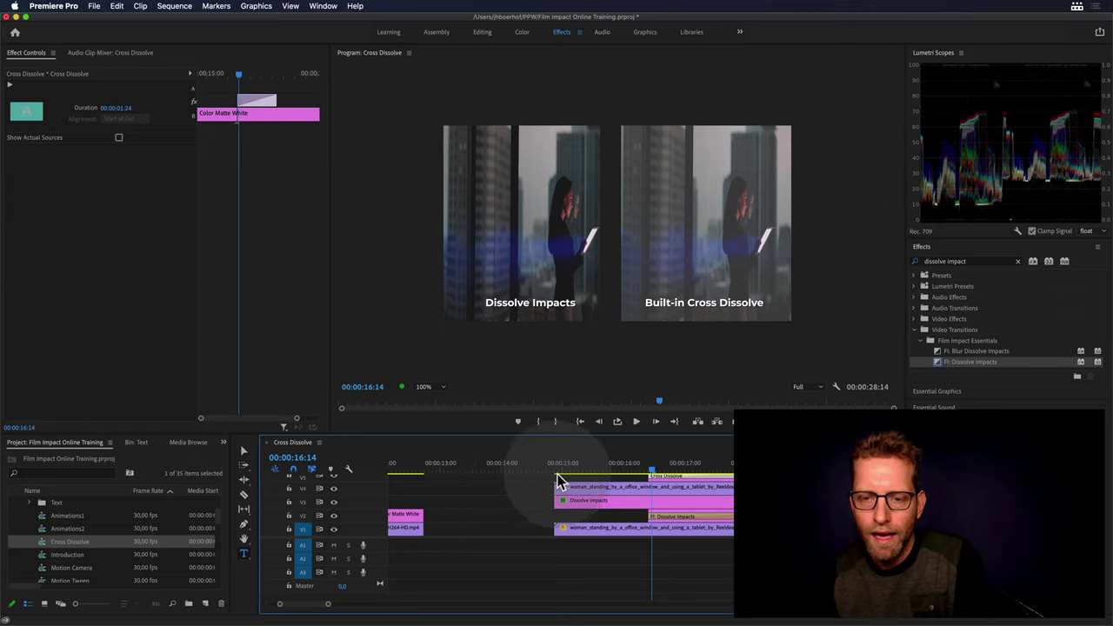
key(Left)
key(Left)
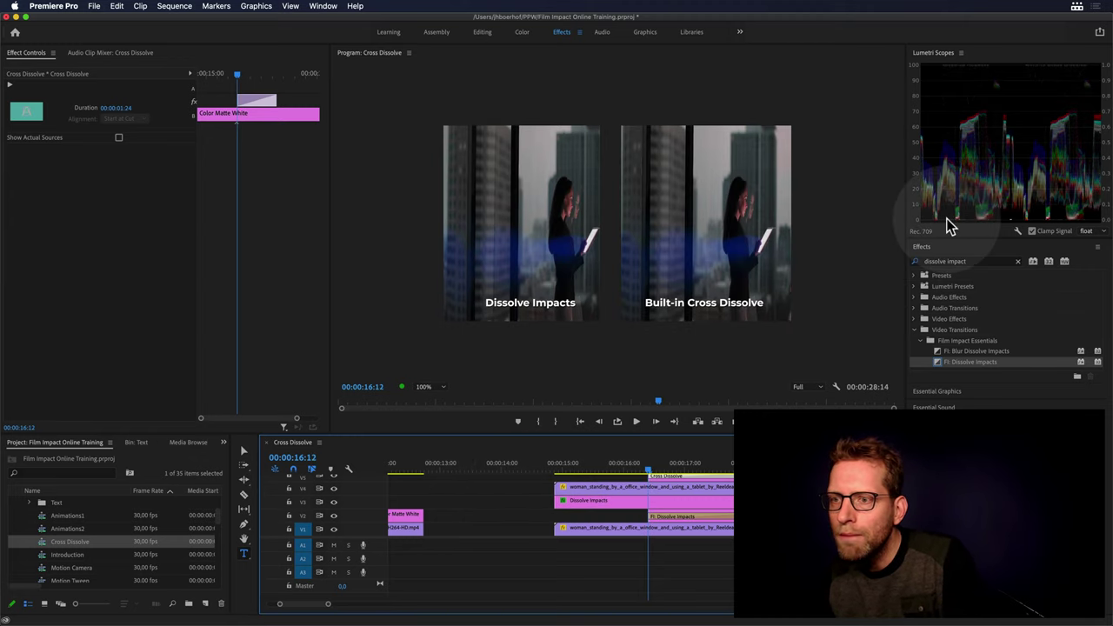
key(Right)
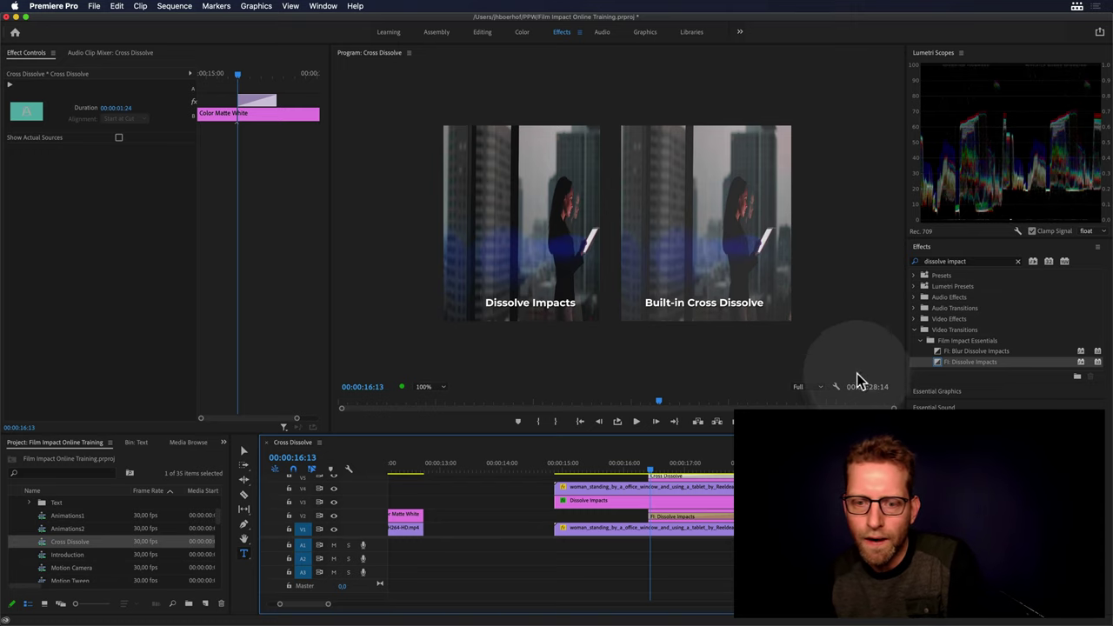
key(Right)
key(Right)
key(Right)
key(Right)
key(Right)
key(Right)
key(Right)
key(Right)
key(Right)
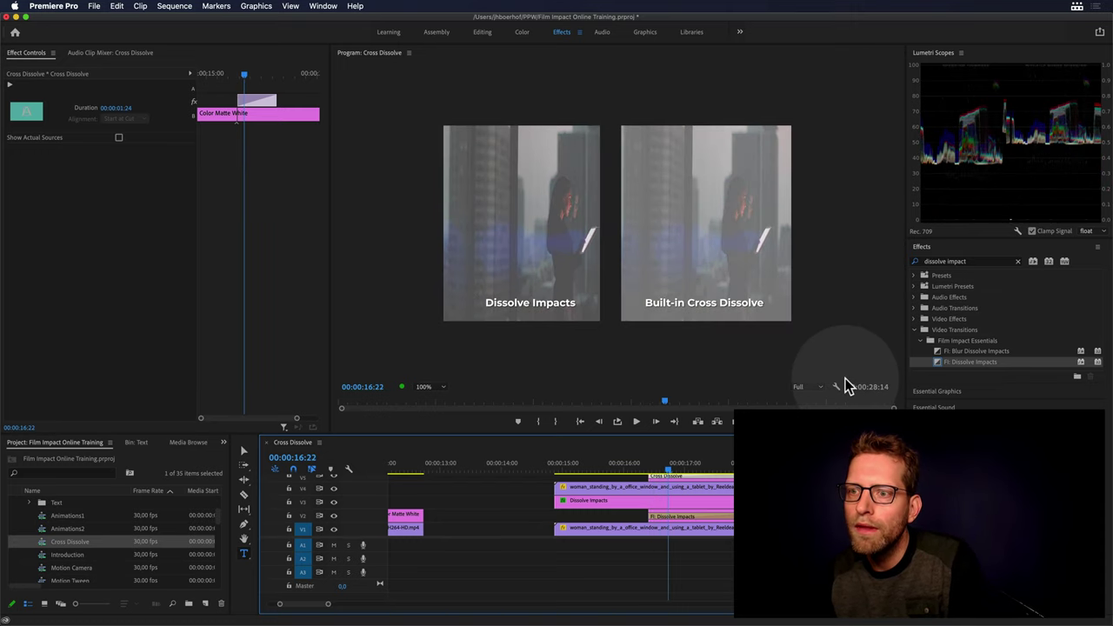
key(Right)
key(Right)
key(Right)
key(Right)
key(Right)
key(Right)
key(Right)
key(Right)
key(Right)
key(Right)
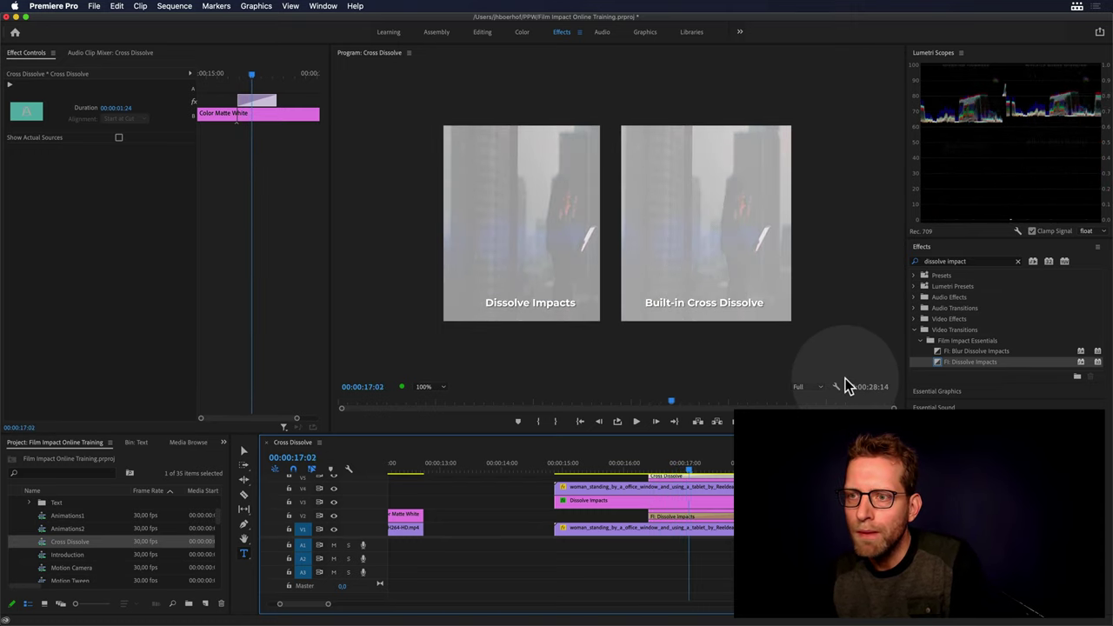
key(Right)
key(Right)
key(Right)
key(Right)
key(Right)
key(Right)
key(Right)
key(Right)
key(Right)
key(Right)
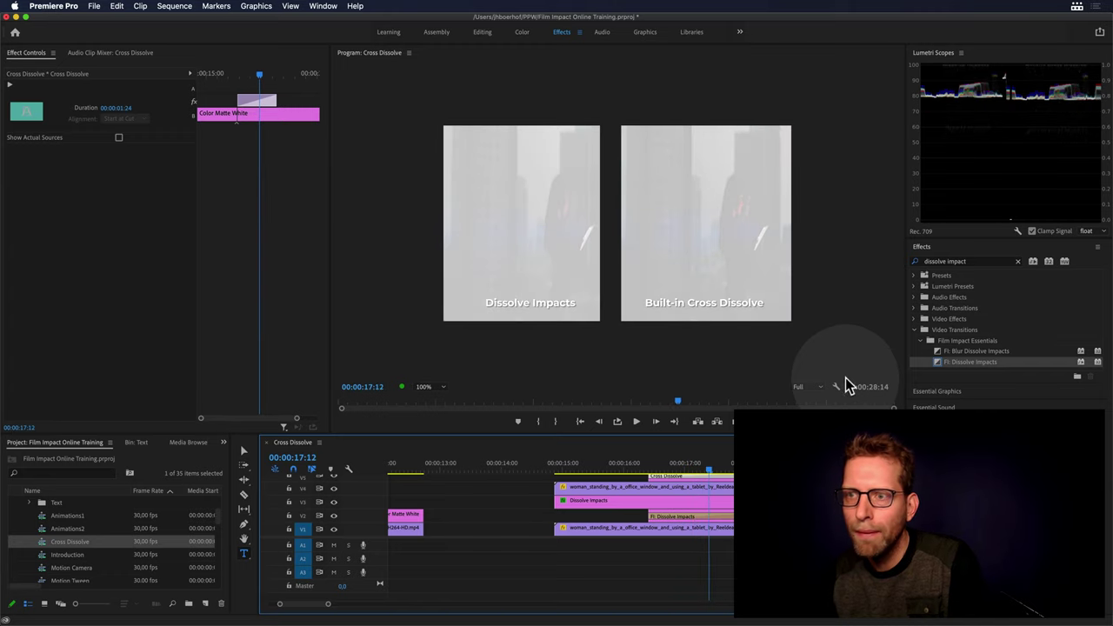
key(Right)
key(Right)
key(Right)
key(Right)
key(Right)
key(Right)
key(Right)
key(Right)
key(Right)
key(Right)
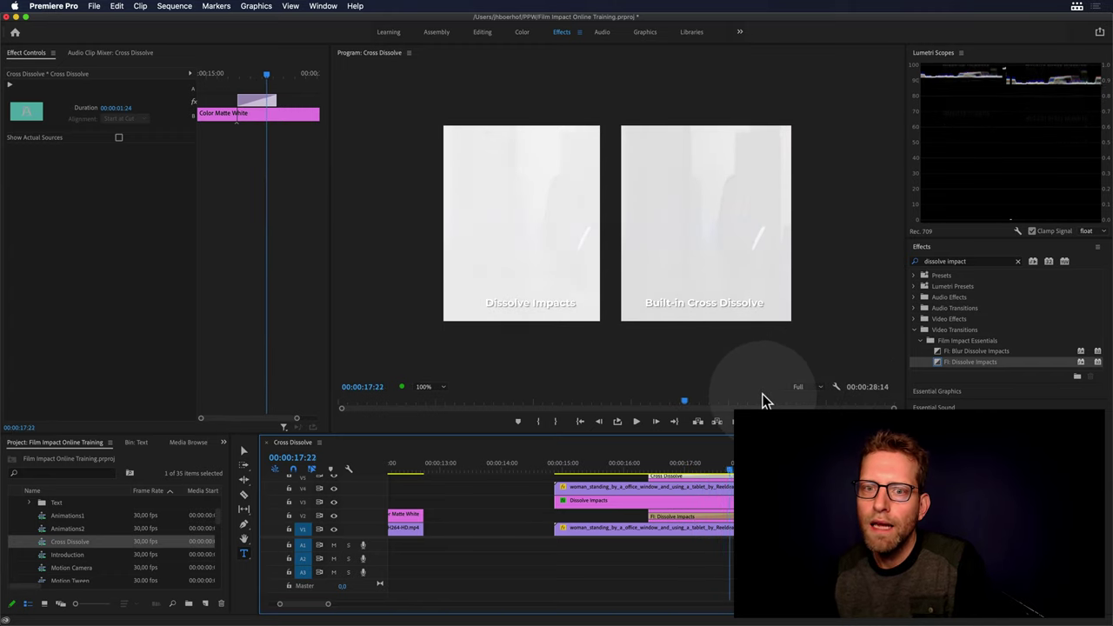
key(Right)
key(Right)
key(Right)
key(Right)
key(Right)
key(Right)
key(Right)
key(Right)
key(Right)
key(Right)
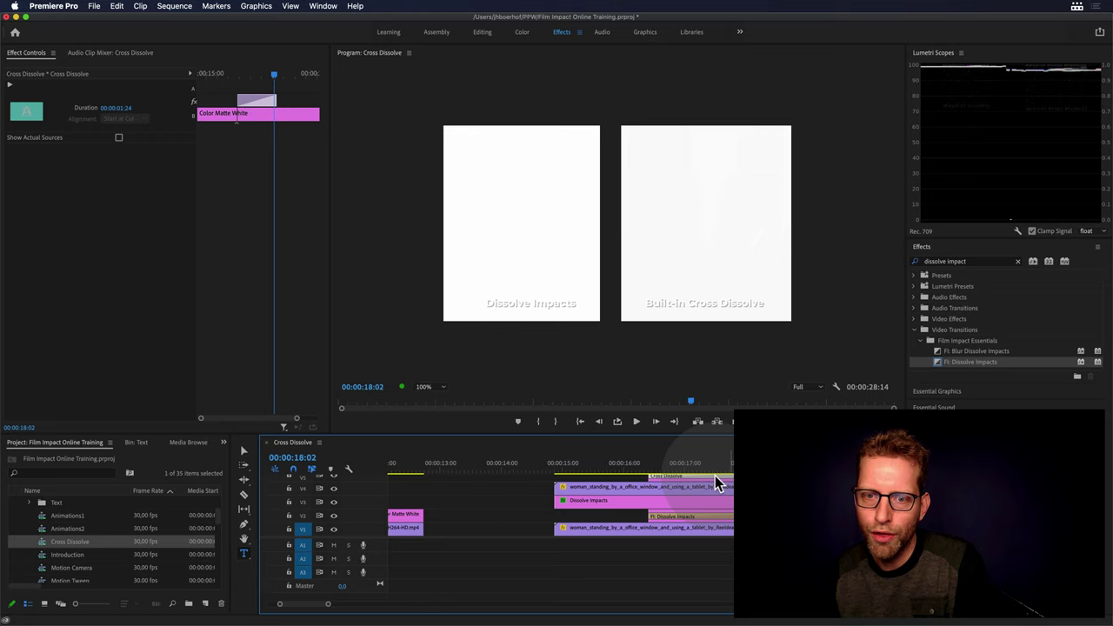
key(shift+k)
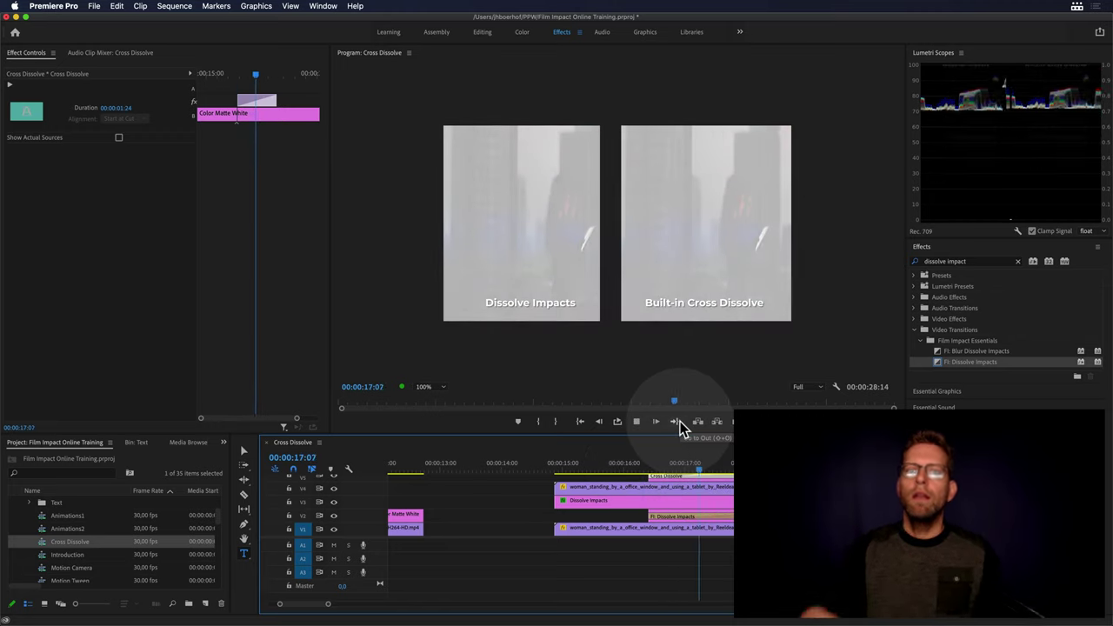
key(k)
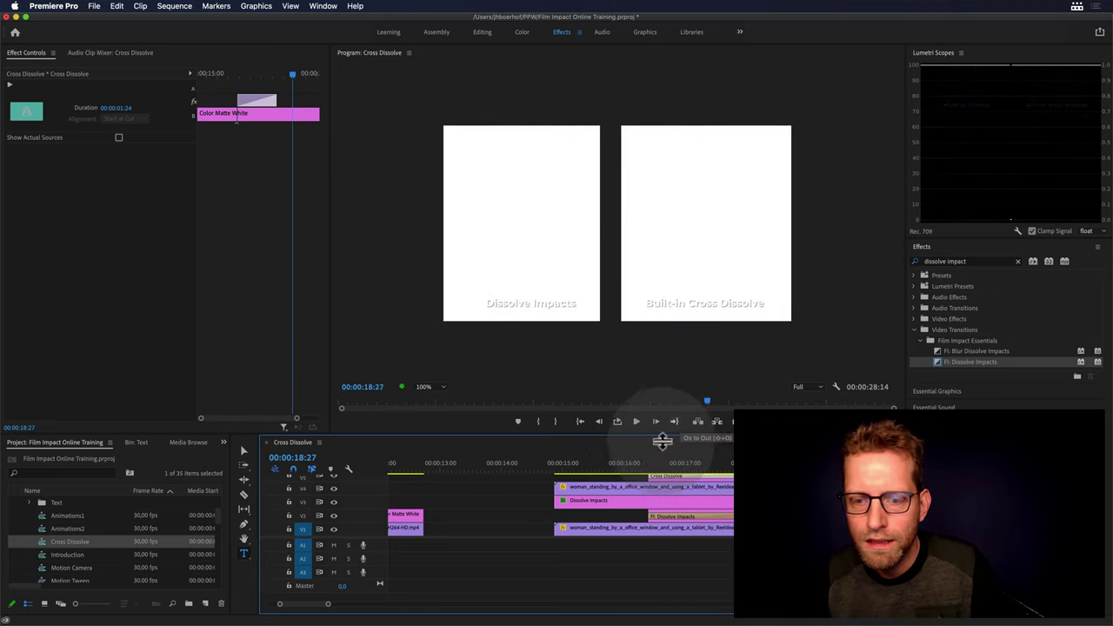
mouse_move(643, 461)
mouse_down()
mouse_move(729, 462)
mouse_move(625, 473)
mouse_up()
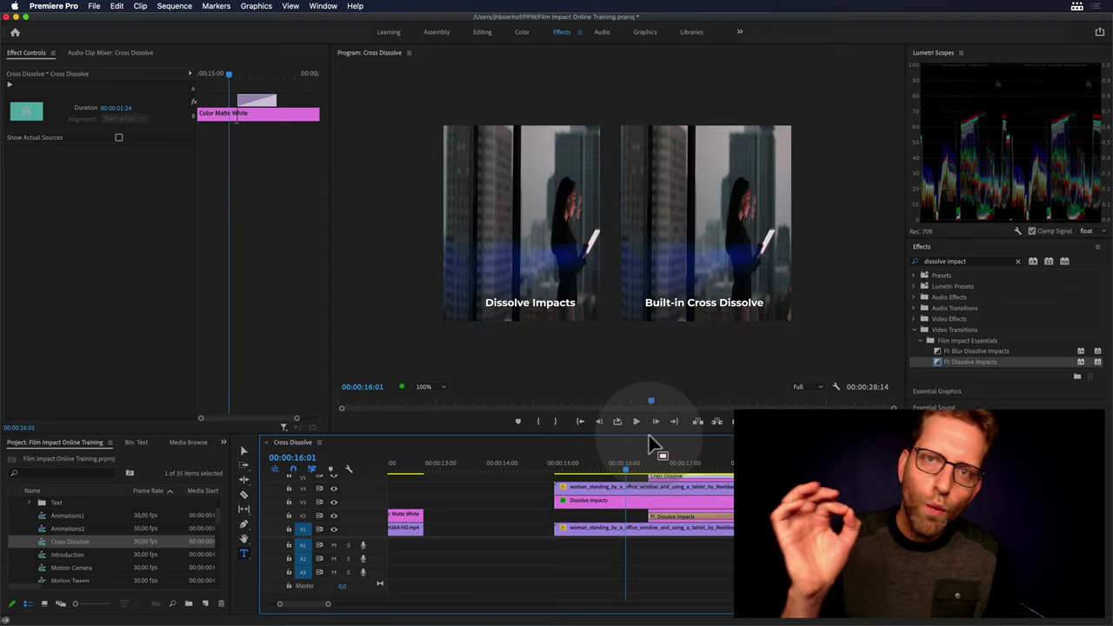